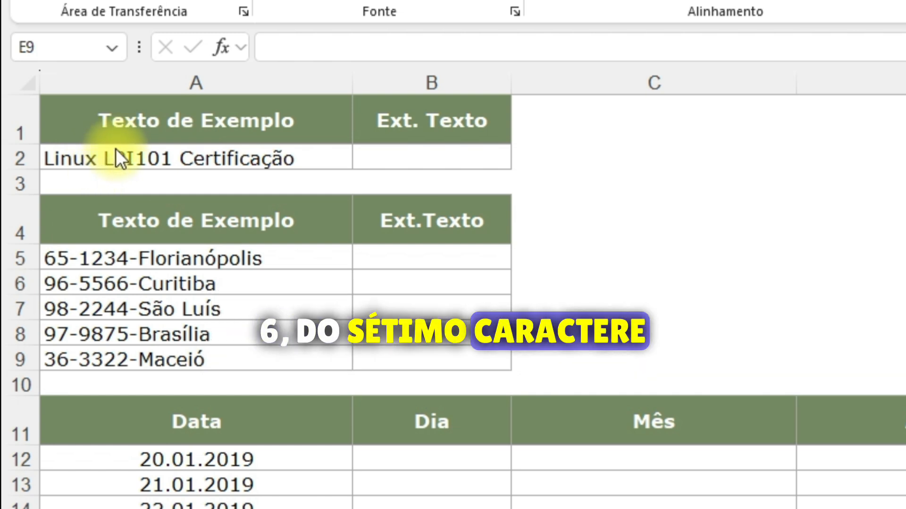
# - Extract six characters starting at the seventh from A2 into B2 with the formula =EXT.TEXTO(A2;7;6)
pyautogui.doubleClick(422, 153)
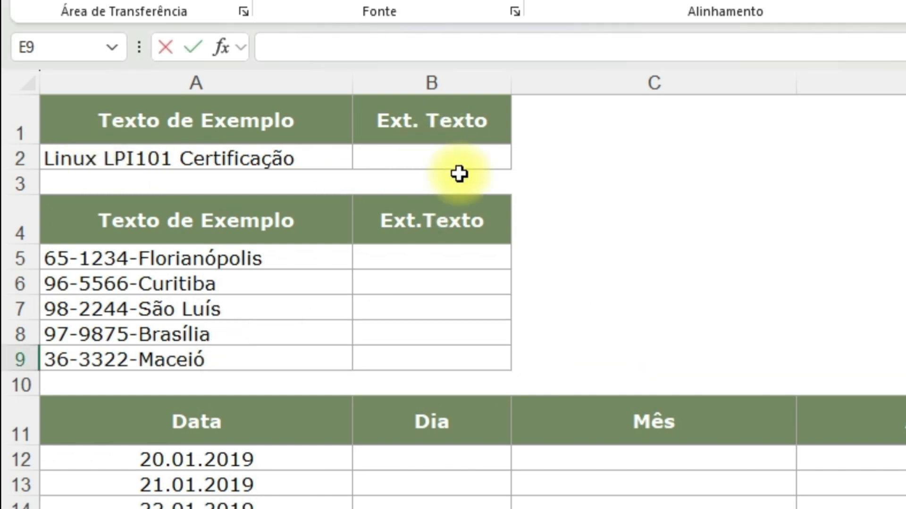
pyautogui.click(444, 153)
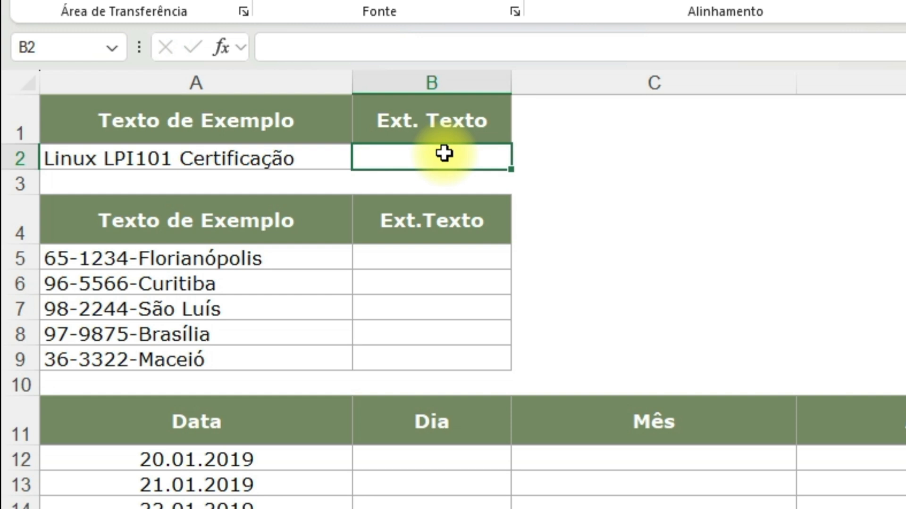
pyautogui.write('=esx')
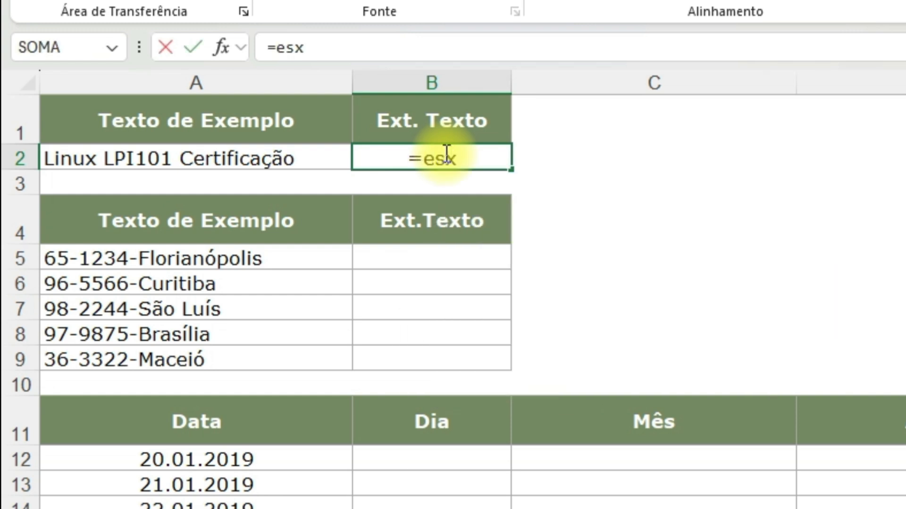
pyautogui.press('BackSpace')
pyautogui.press('BackSpace')
pyautogui.write('xt.')
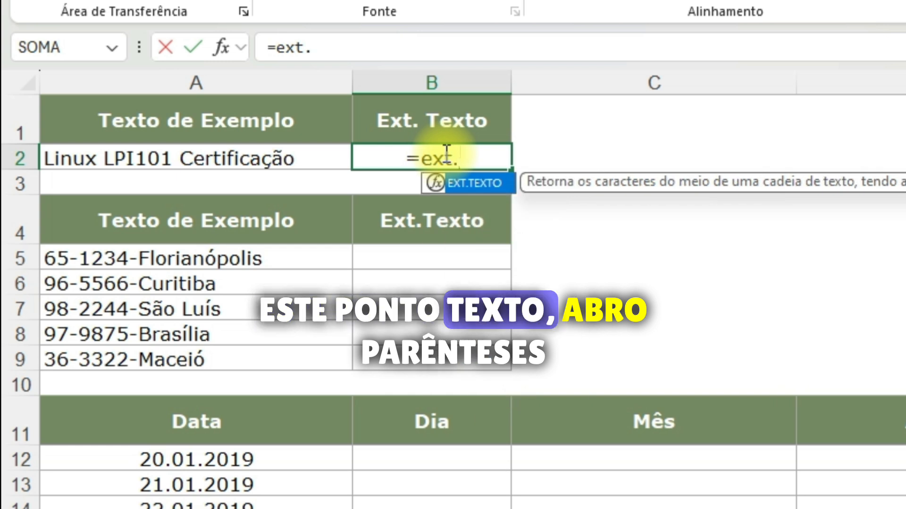
pyautogui.press('Tab')
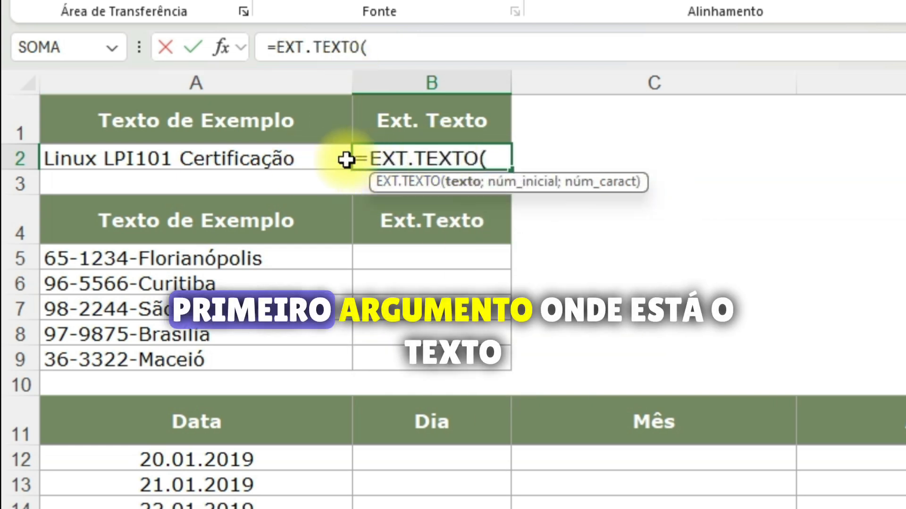
pyautogui.click(321, 159)
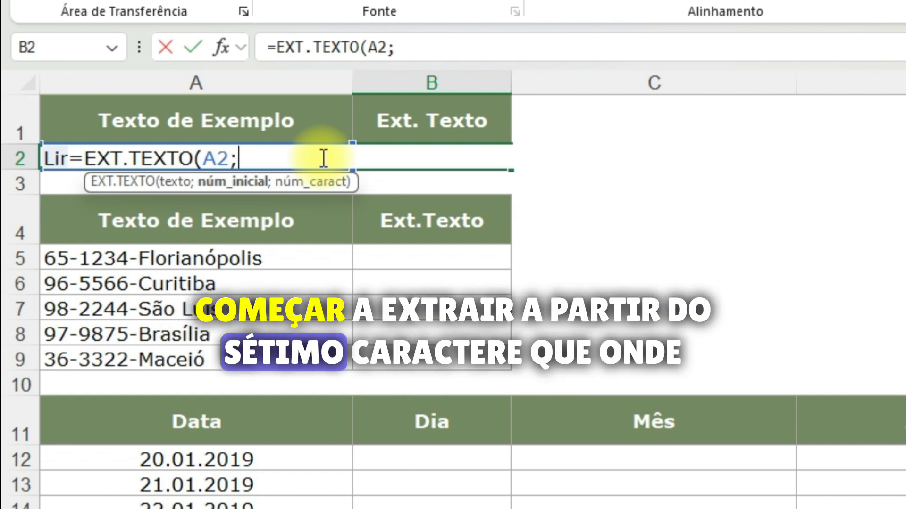
pyautogui.write('7')
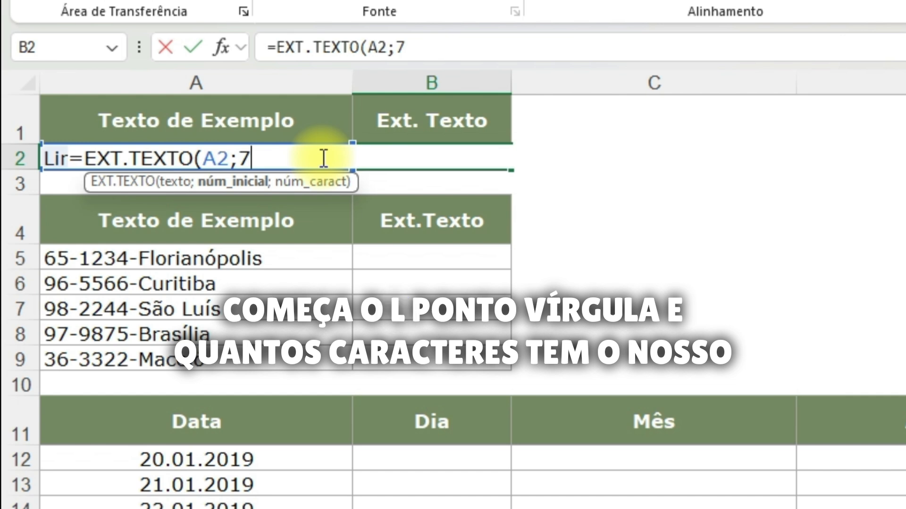
pyautogui.write(';')
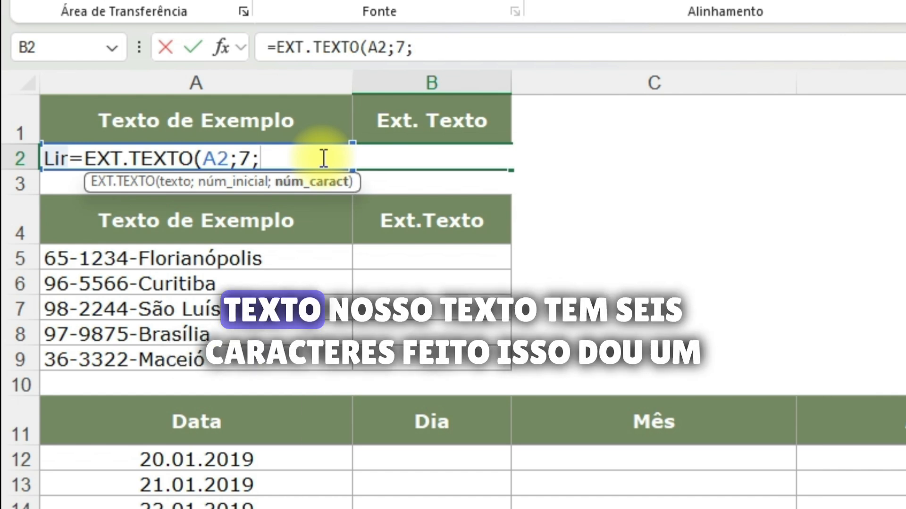
pyautogui.write('6')
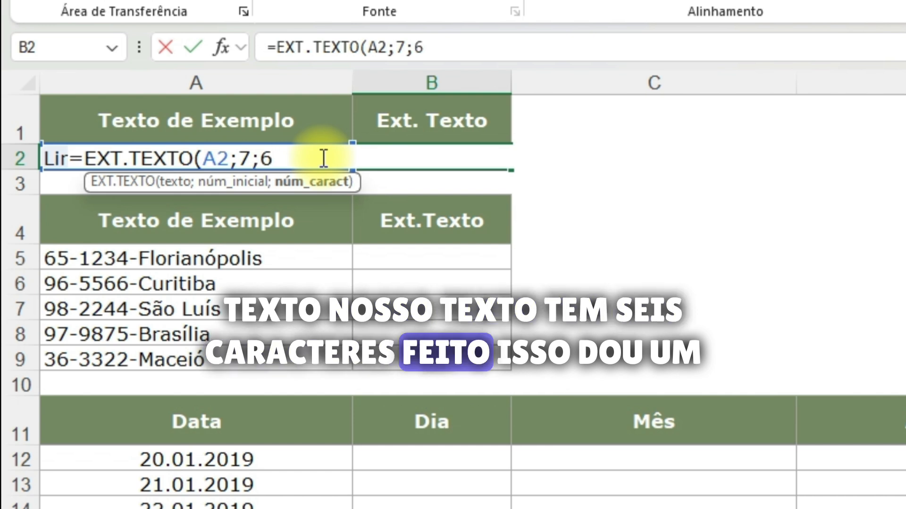
pyautogui.press('Return')
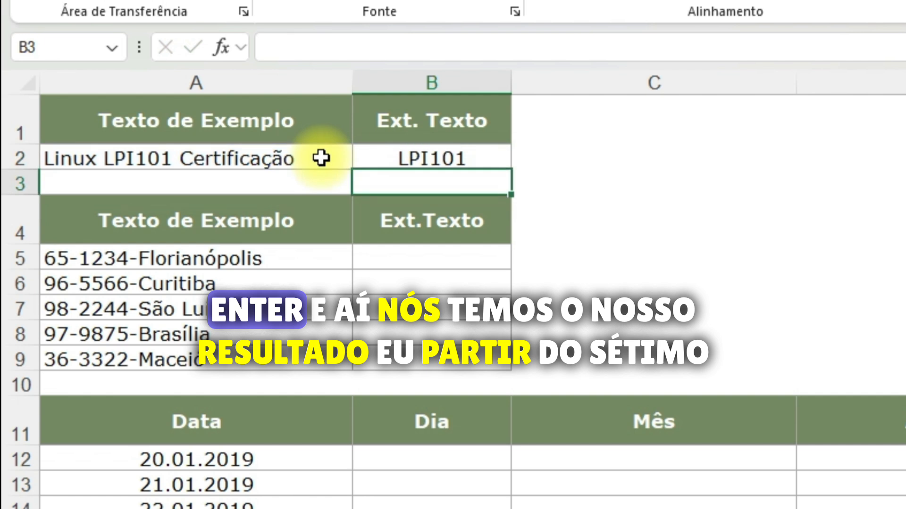
pyautogui.click(452, 159)
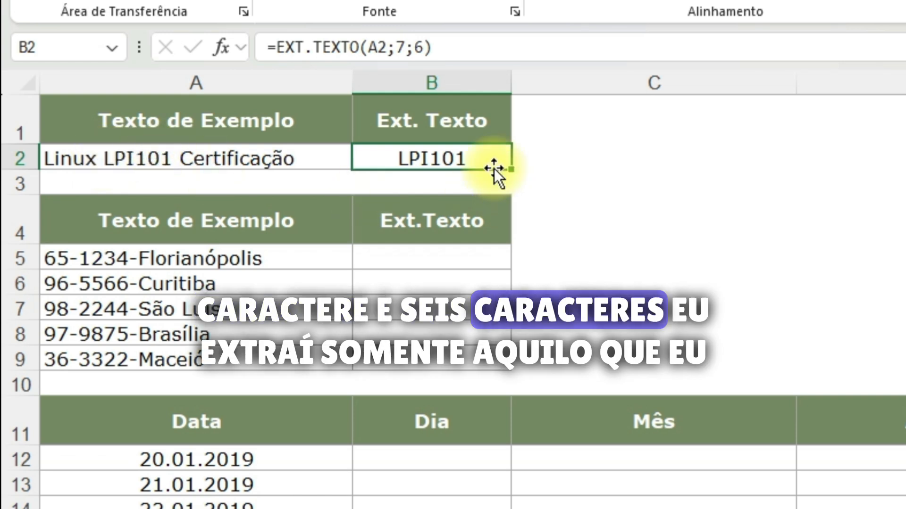
# - Extract the four-character middle code into B5 with =EXT.TEXTO(A5;4;4) and fill the formula down to B9
pyautogui.click(422, 255)
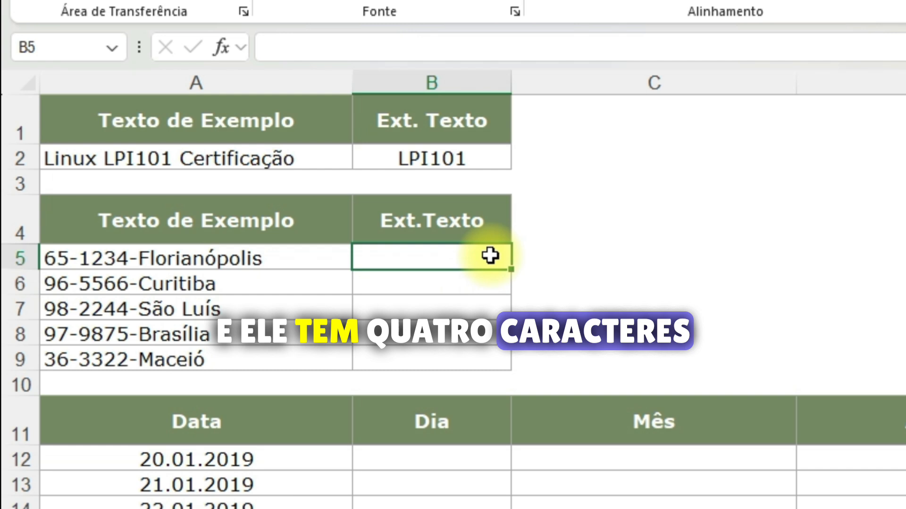
pyautogui.write('=')
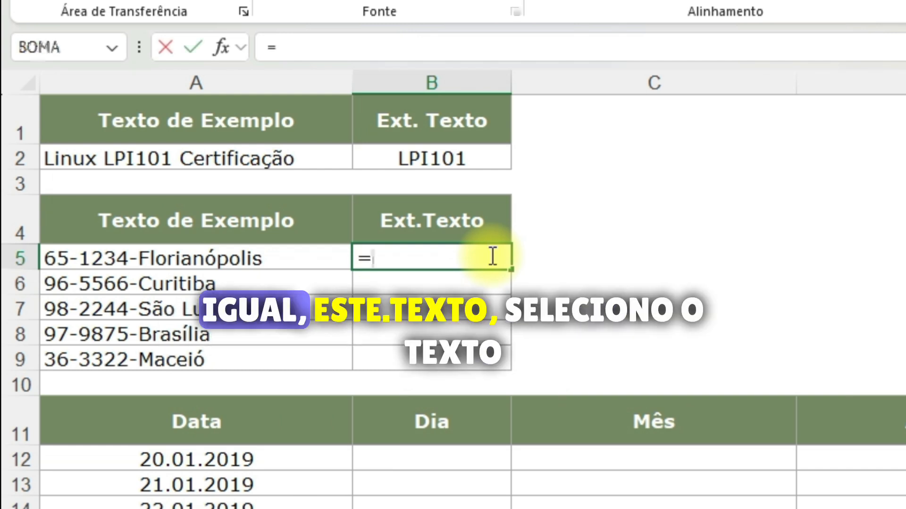
pyautogui.write('ext')
pyautogui.press('Tab')
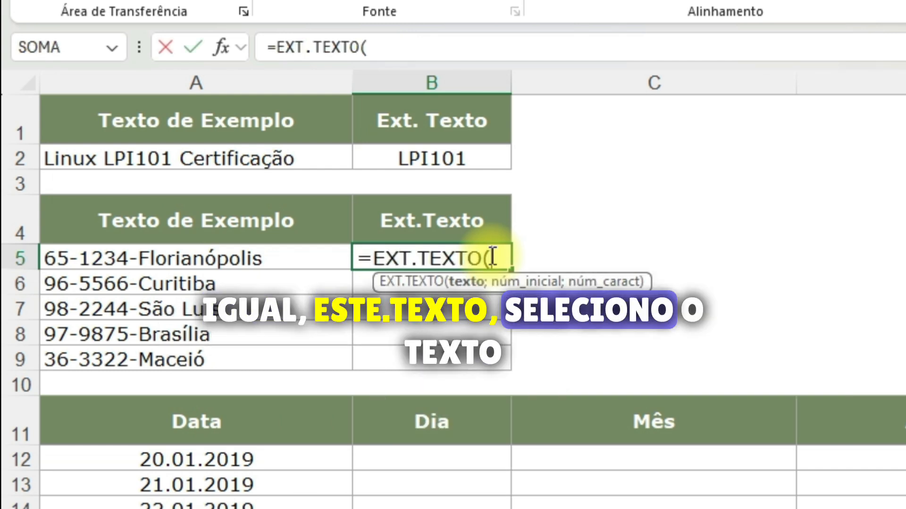
pyautogui.click(257, 258)
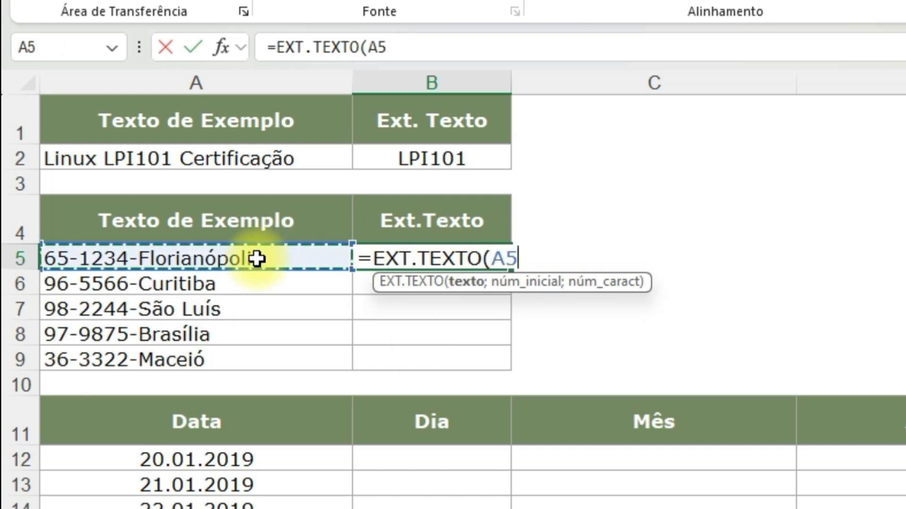
pyautogui.write(';')
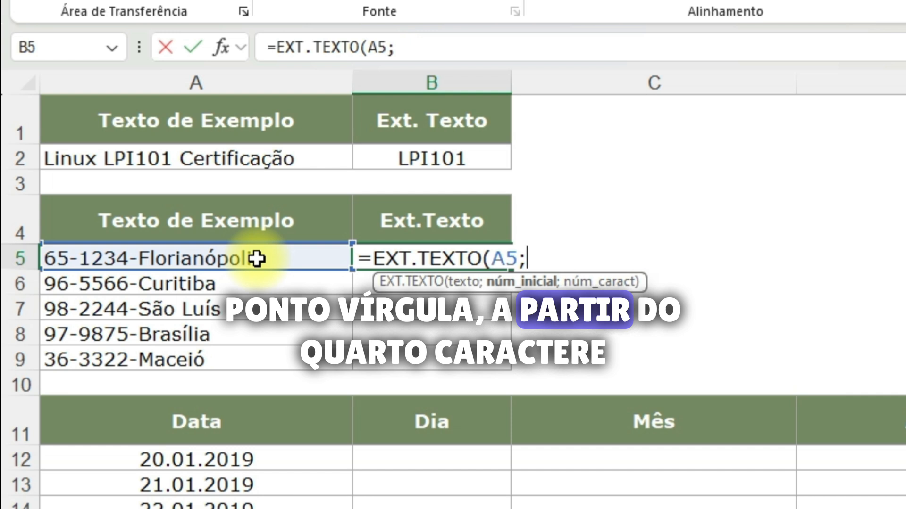
pyautogui.write('4')
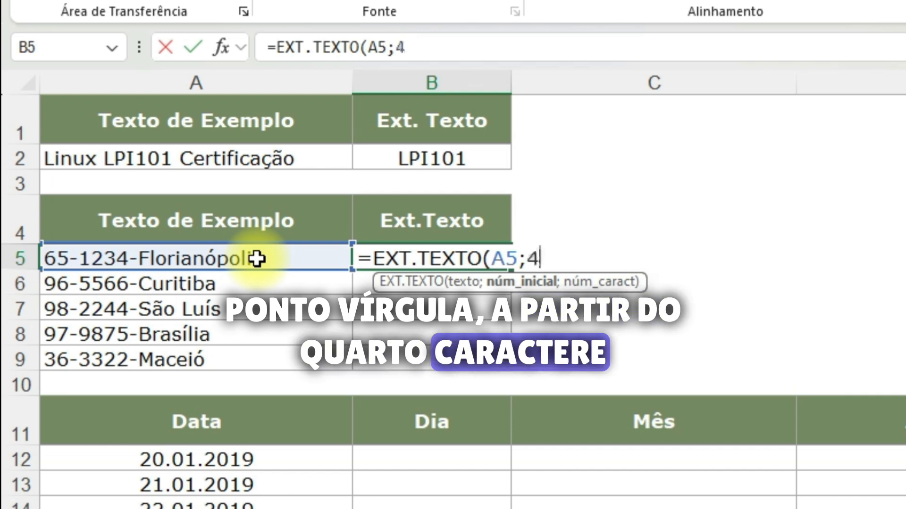
pyautogui.write(';')
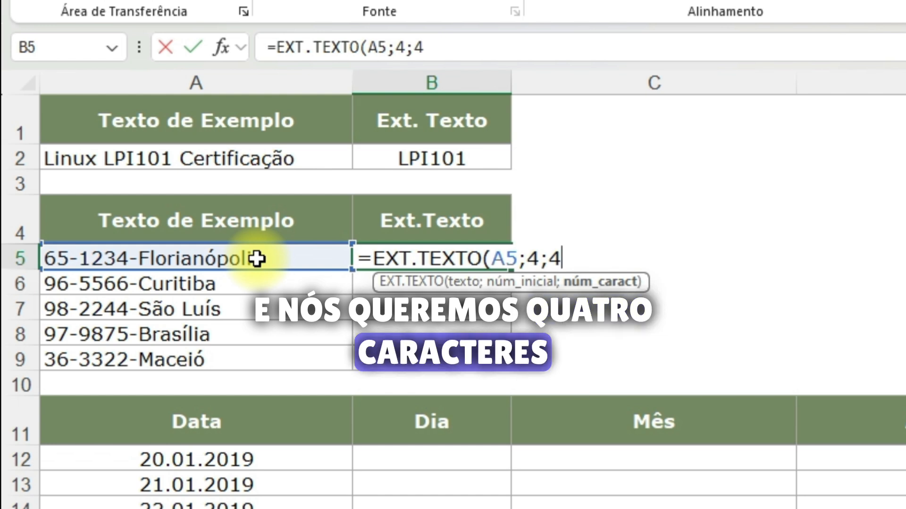
pyautogui.write('4')
pyautogui.press('Return')
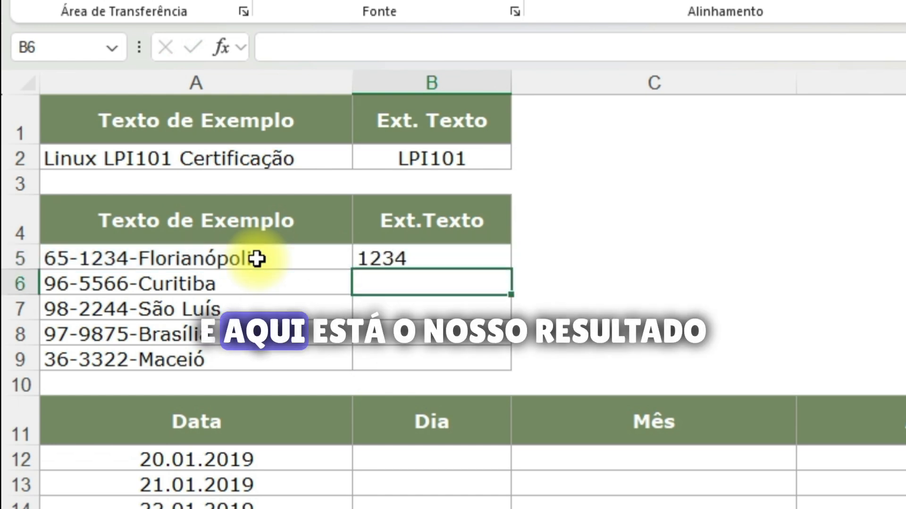
pyautogui.click(460, 254)
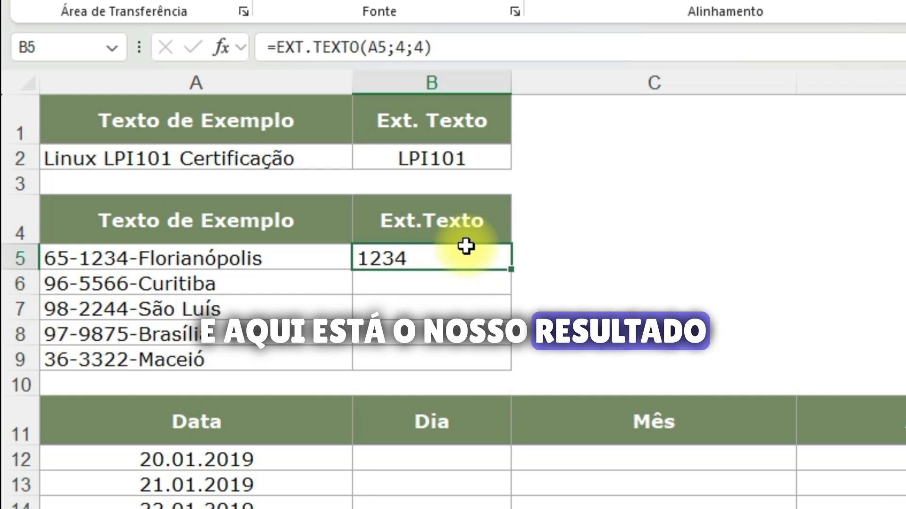
pyautogui.moveTo(512, 274); pyautogui.dragTo(487, 367)
# - Extract the day of the first date into B12 with =ESQUERDA(A12;2) and fill the formula down to B23
pyautogui.click(493, 460)
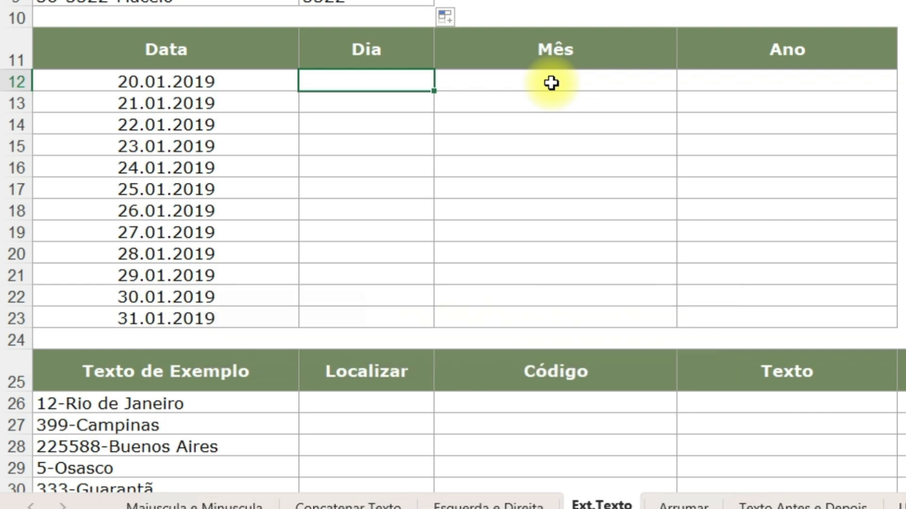
pyautogui.press('F2')
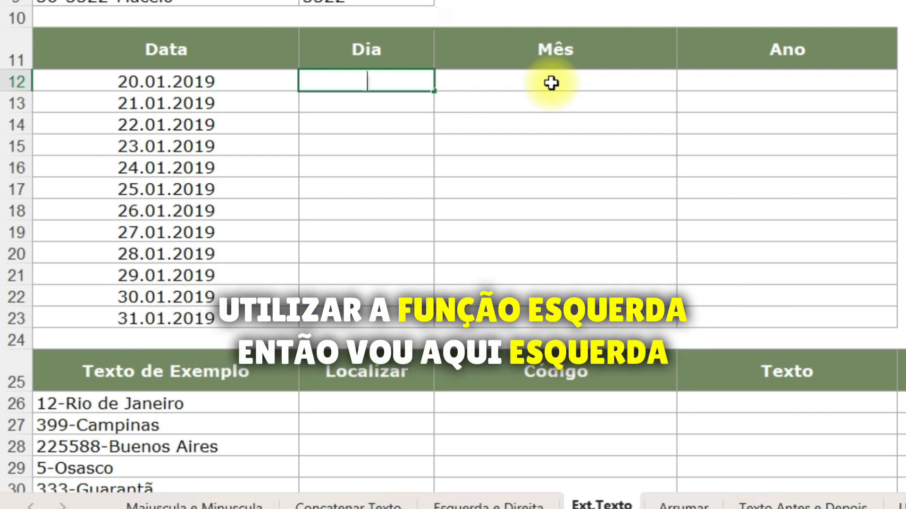
pyautogui.write('=esq')
pyautogui.press('Tab')
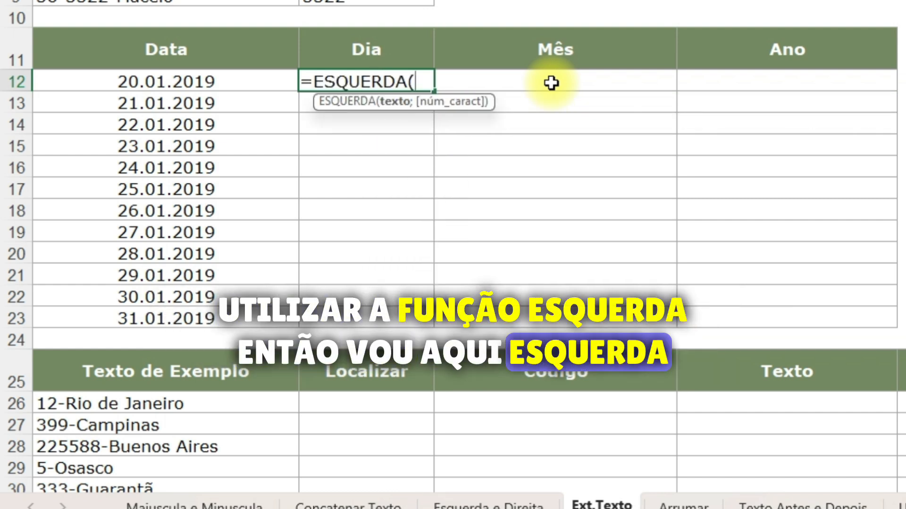
pyautogui.click(93, 83)
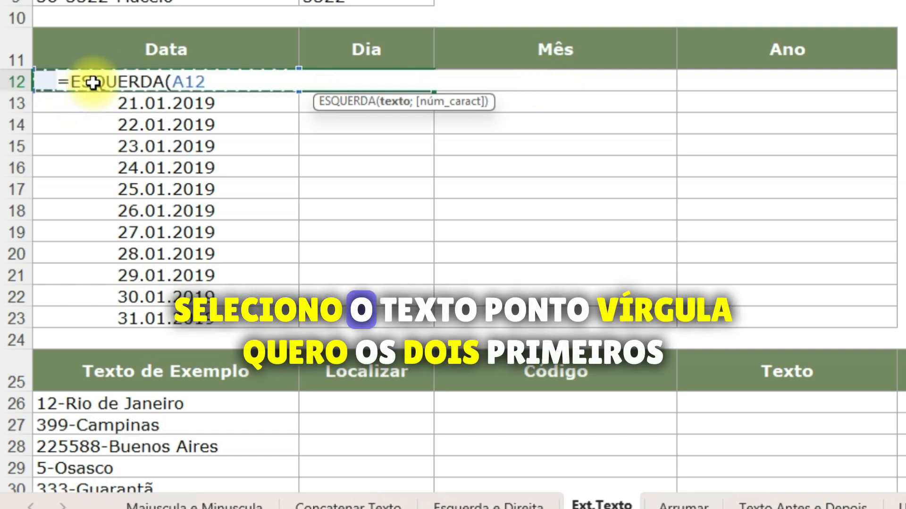
pyautogui.write(';')
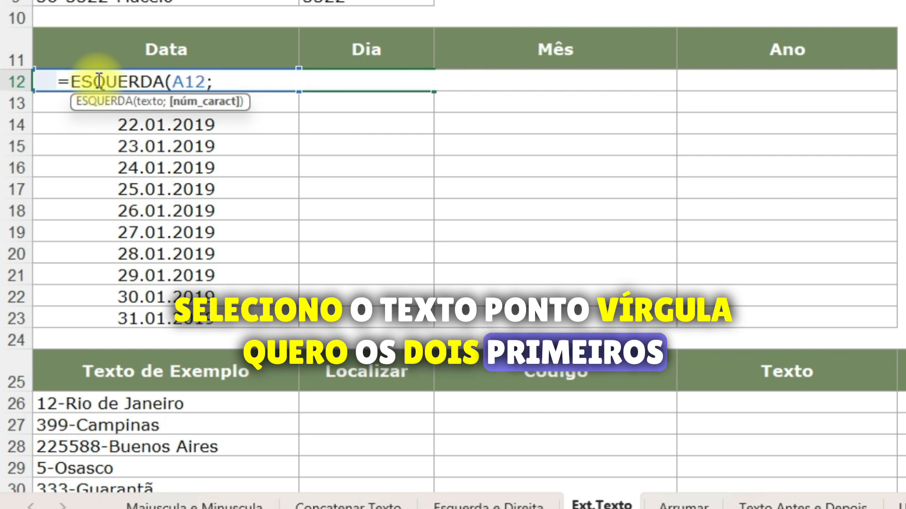
pyautogui.write('2')
pyautogui.press('Return')
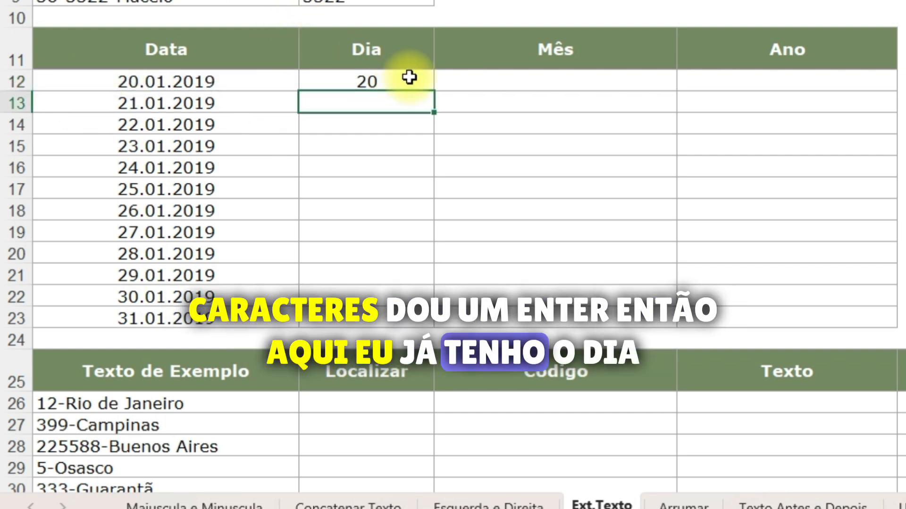
pyautogui.moveTo(437, 95); pyautogui.dragTo(439, 330)
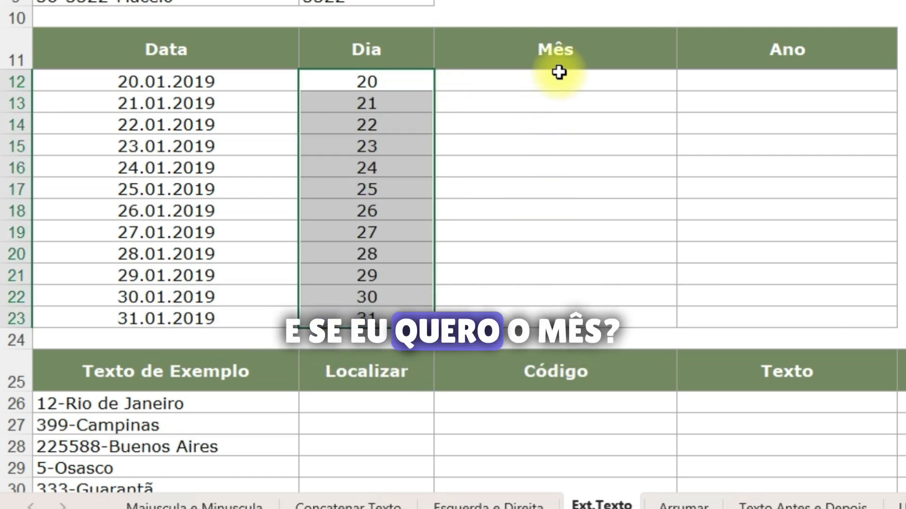
# - Extract the month of the first date into C12 in the Mês column with =EXT.TEXTO(A12;4;2)
pyautogui.click(563, 78)
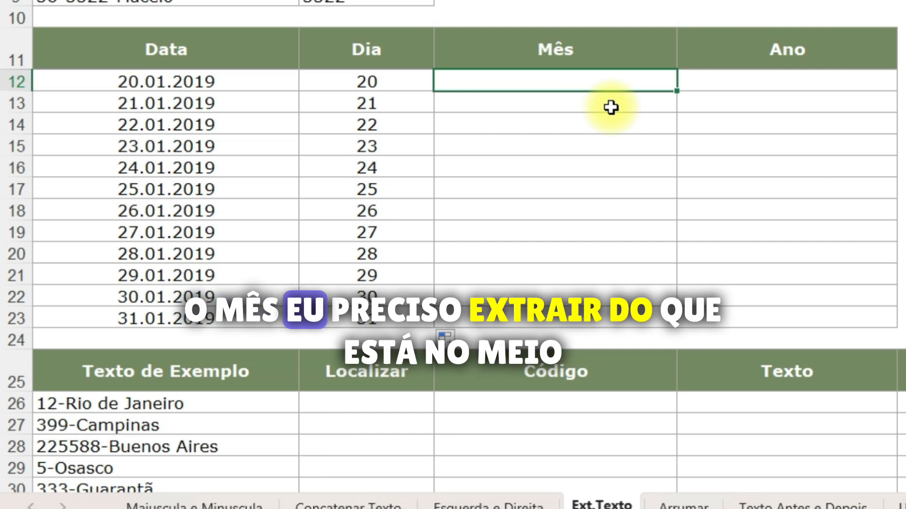
pyautogui.write('=ext')
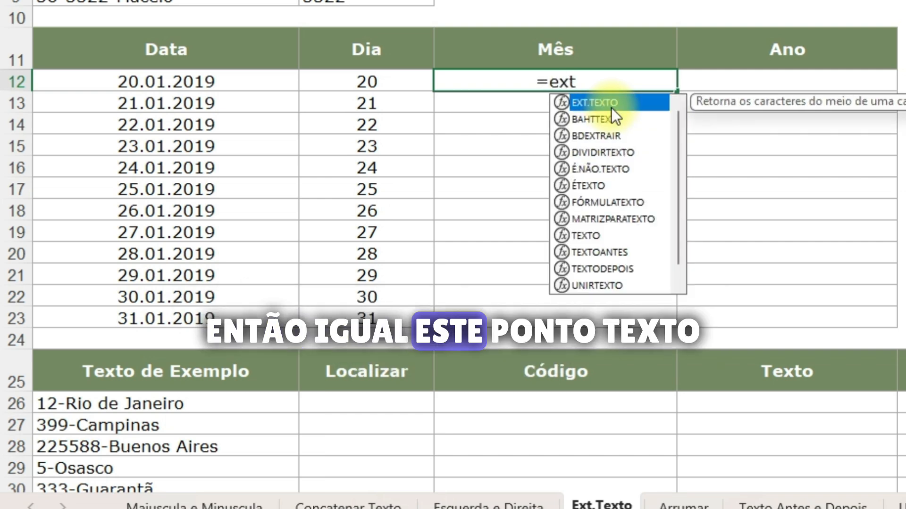
pyautogui.doubleClick(612, 108)
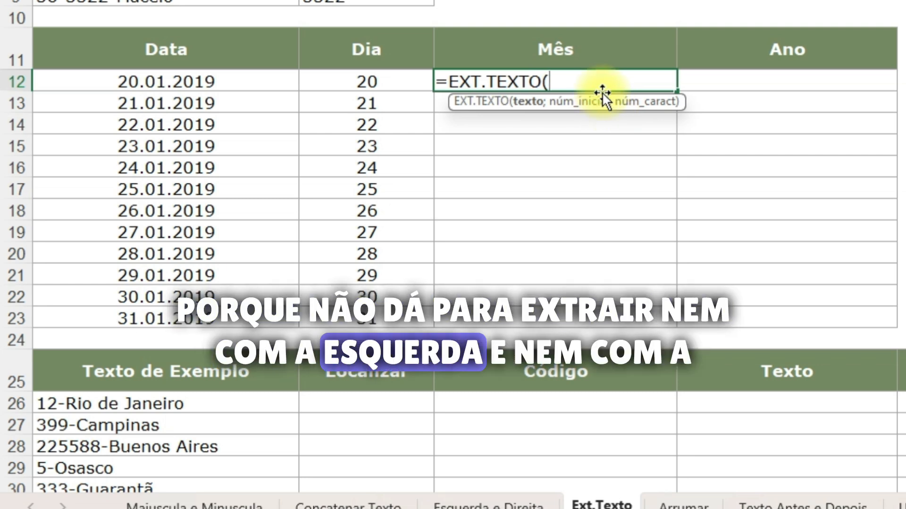
pyautogui.click(203, 80)
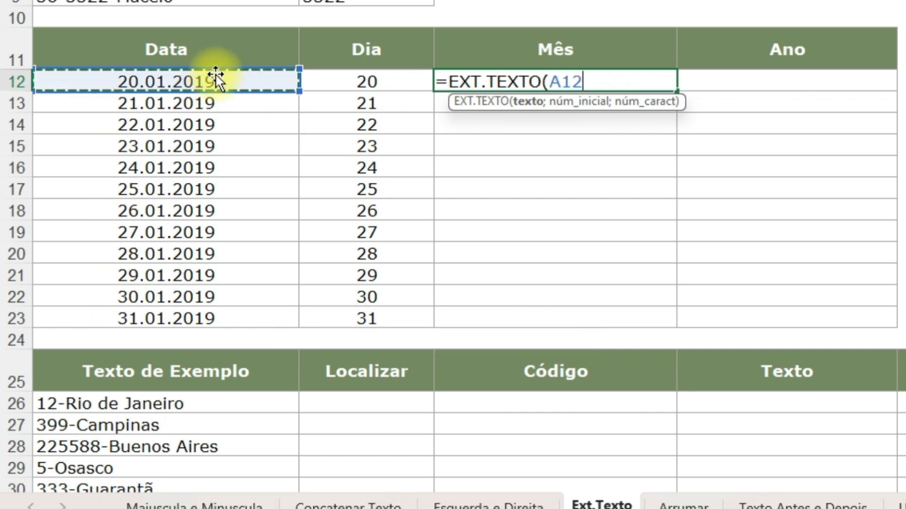
pyautogui.write(';4')
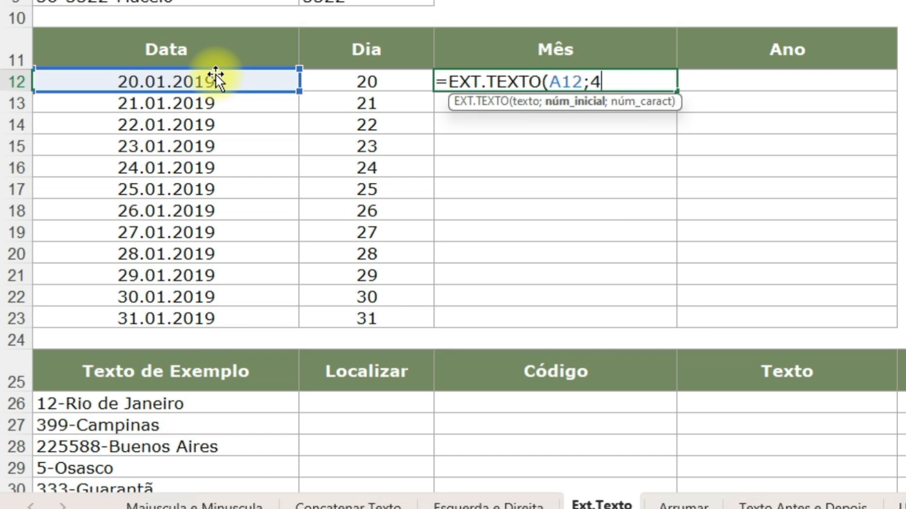
pyautogui.write(';')
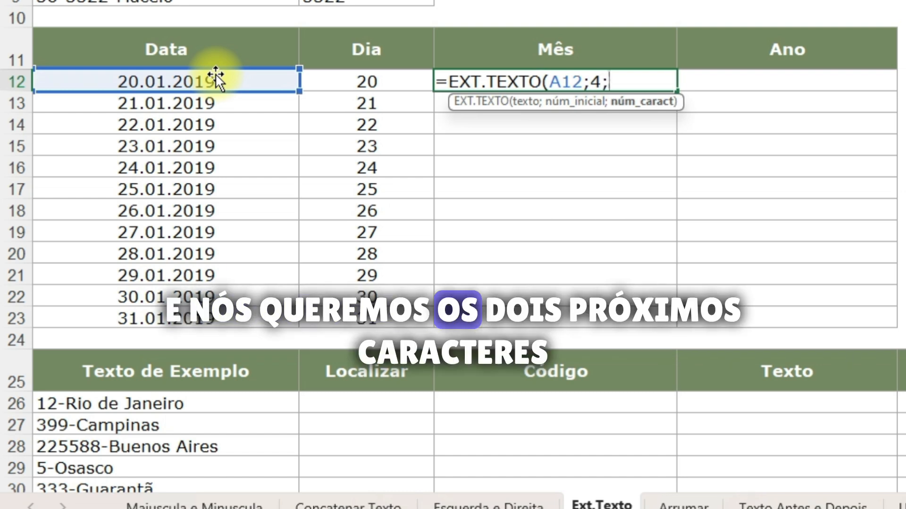
pyautogui.write('2')
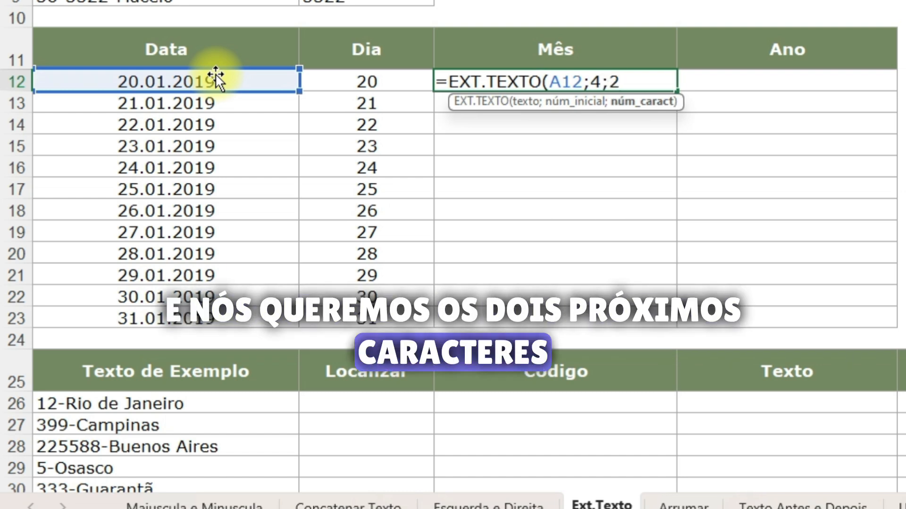
pyautogui.write(')')
pyautogui.press('Return')
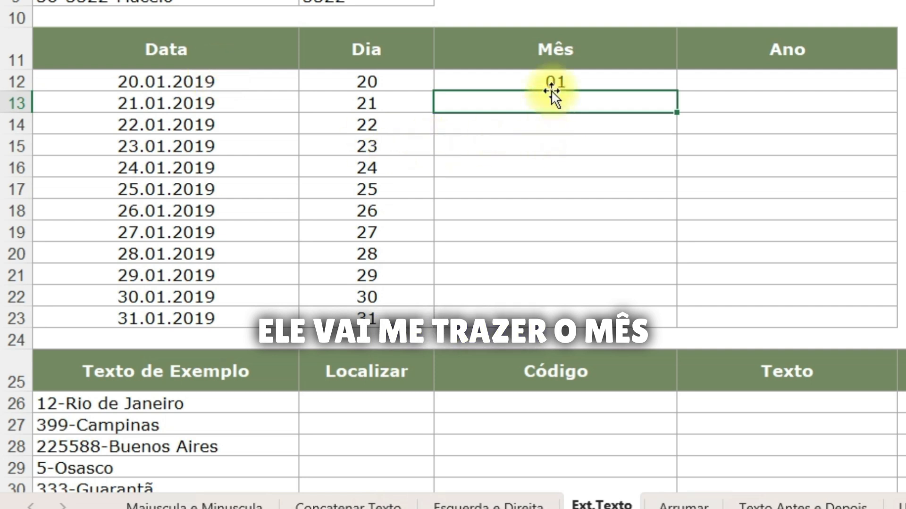
# - Fill the month formula in C12 down the Mês column to C23
pyautogui.click(603, 83)
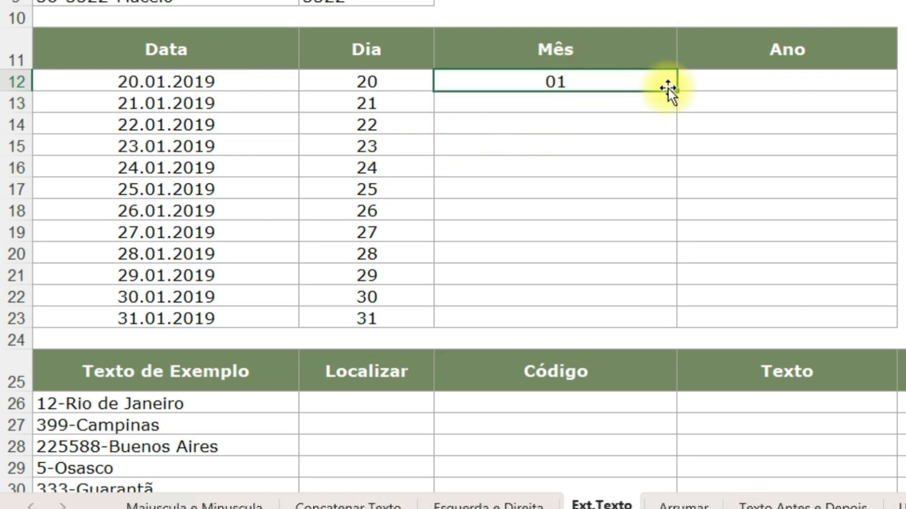
pyautogui.moveTo(674, 91); pyautogui.dragTo(681, 335)
# - Extract the year of the first date into D12 with =DIREITA(A12;4) and fill the formula down to D23
pyautogui.click(784, 80)
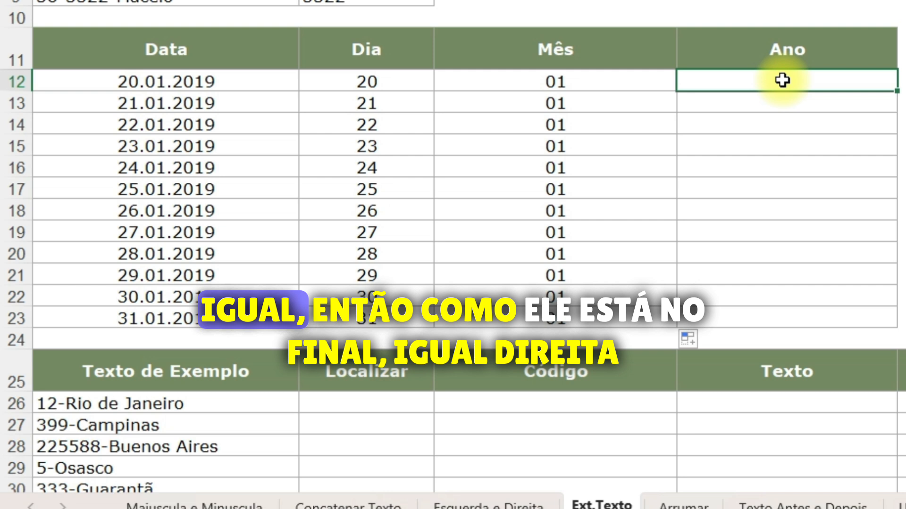
pyautogui.write('dire')
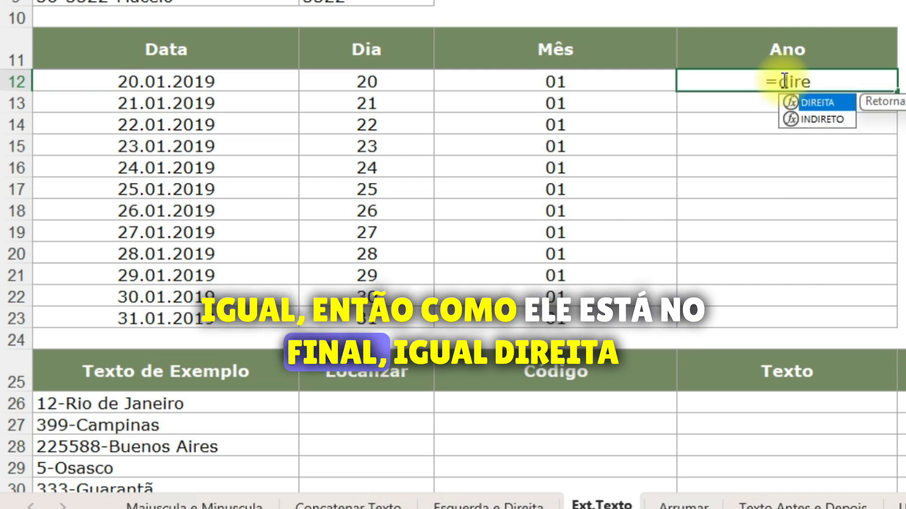
pyautogui.press('Tab')
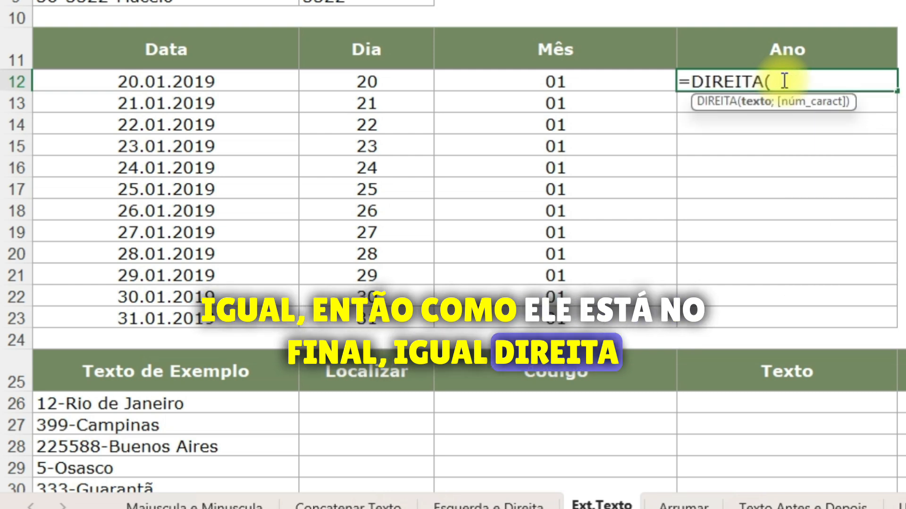
pyautogui.click(215, 86)
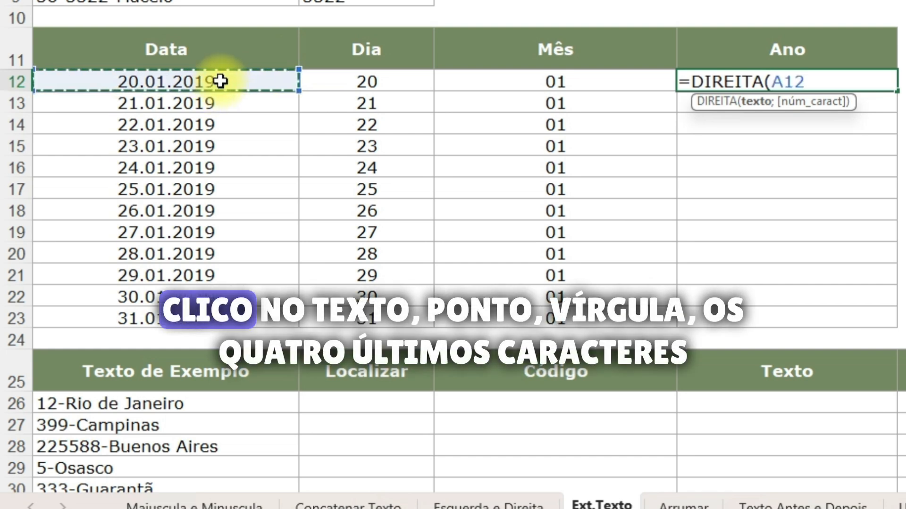
pyautogui.write(';')
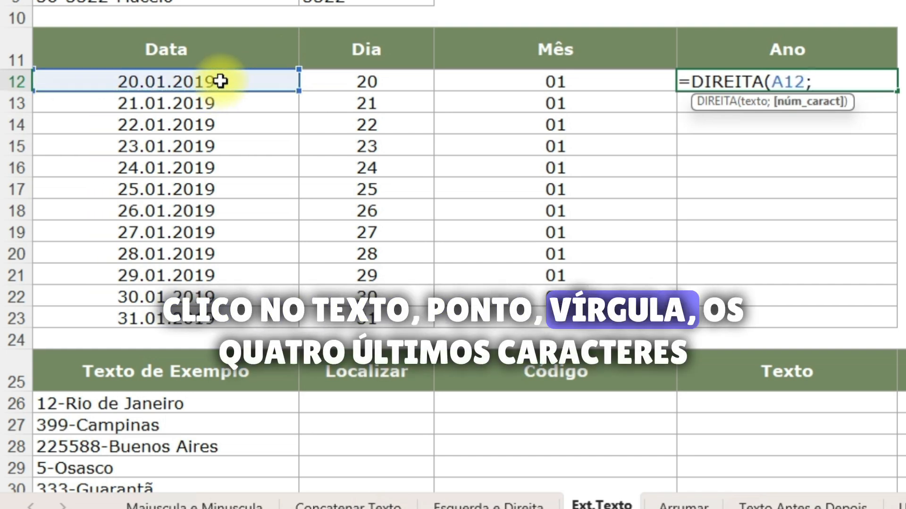
pyautogui.write('4')
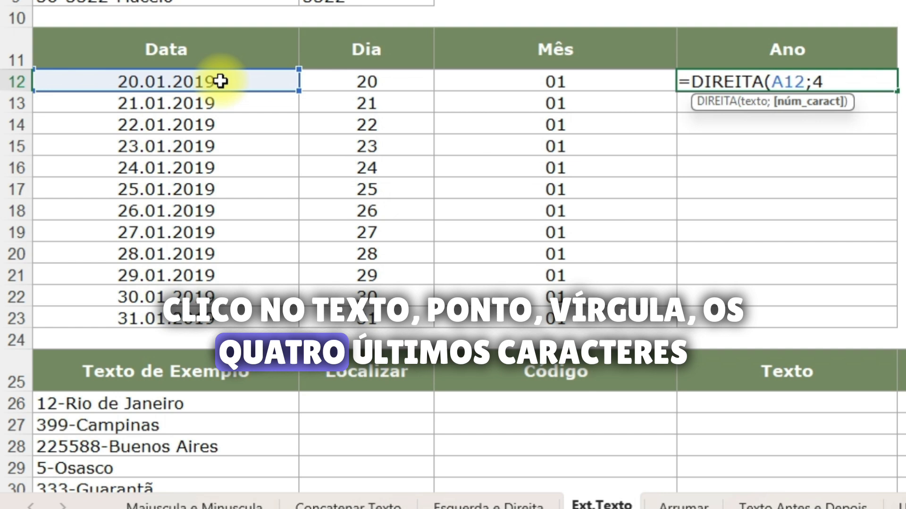
pyautogui.press('Return')
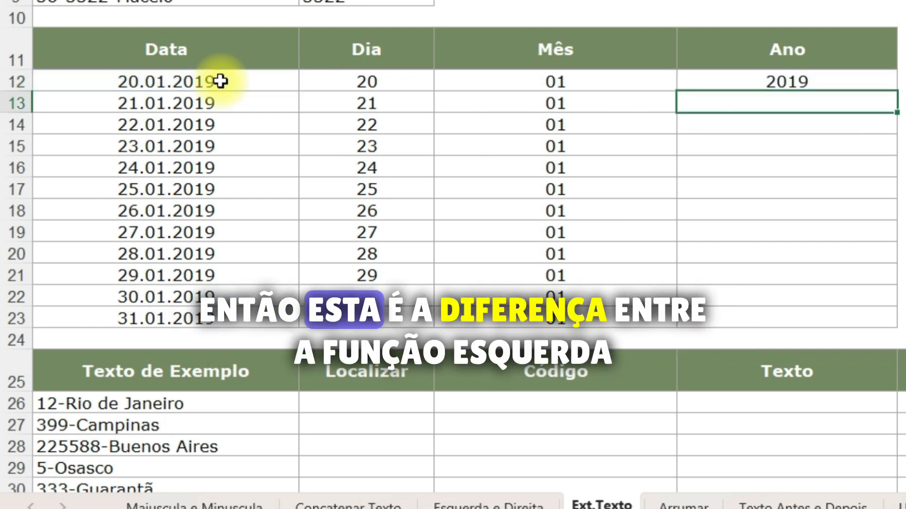
pyautogui.click(848, 73)
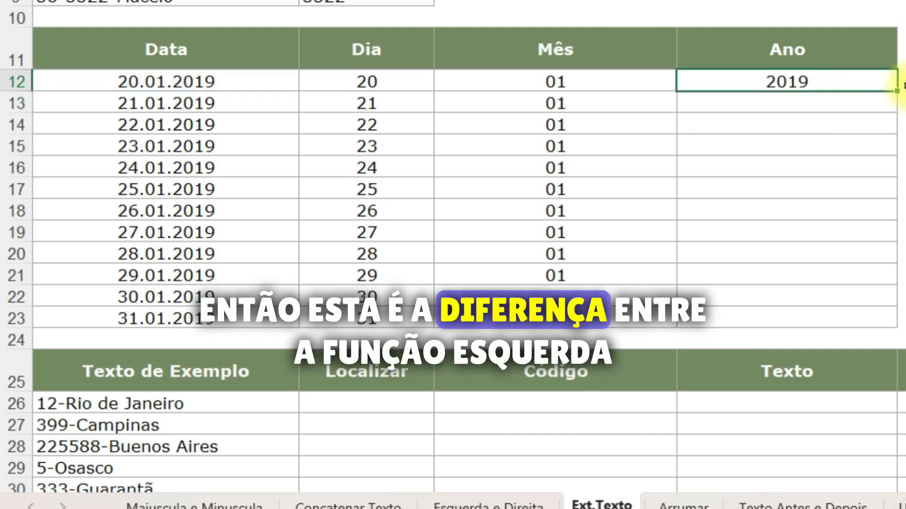
pyautogui.moveTo(896, 90); pyautogui.dragTo(894, 327)
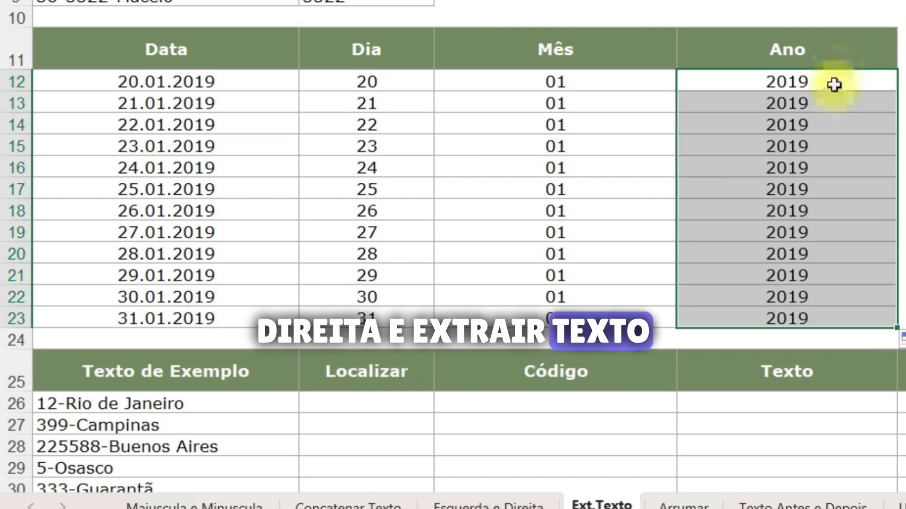
pyautogui.click(834, 84)
pyautogui.click(377, 83)
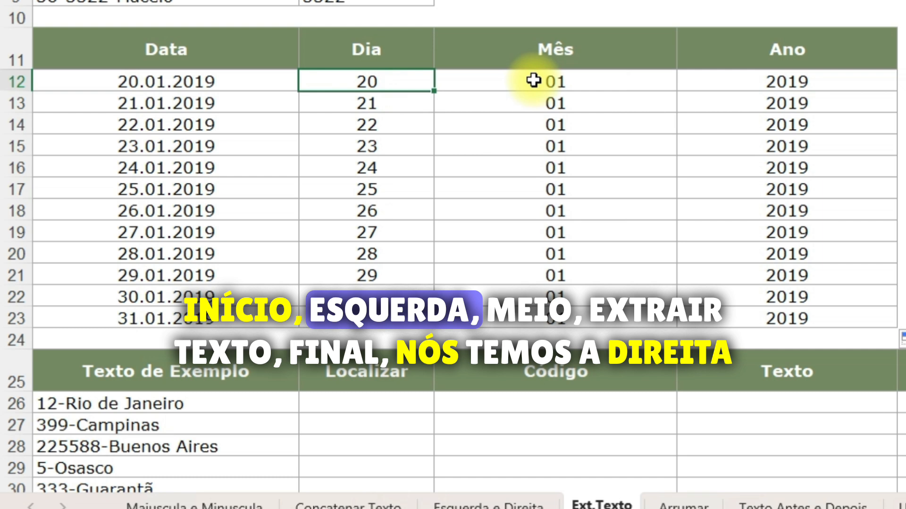
pyautogui.click(536, 80)
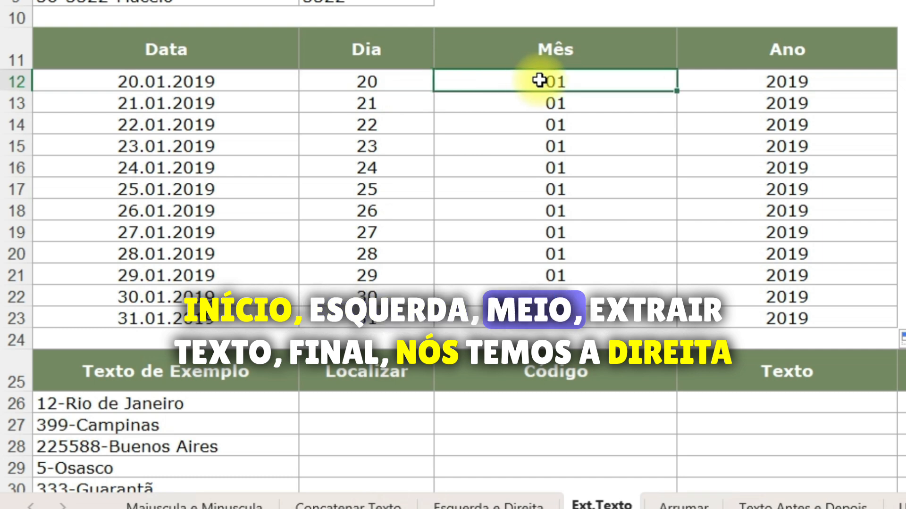
pyautogui.click(865, 85)
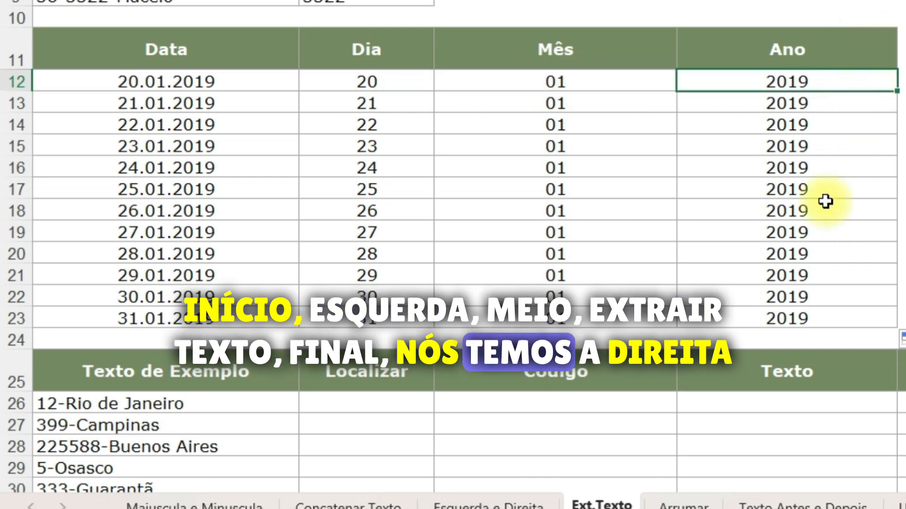
# - Find the hyphen's position in the first example text by entering =LOCALIZAR("-";A26;1) in B26
pyautogui.scroll(-3, 453, 254)
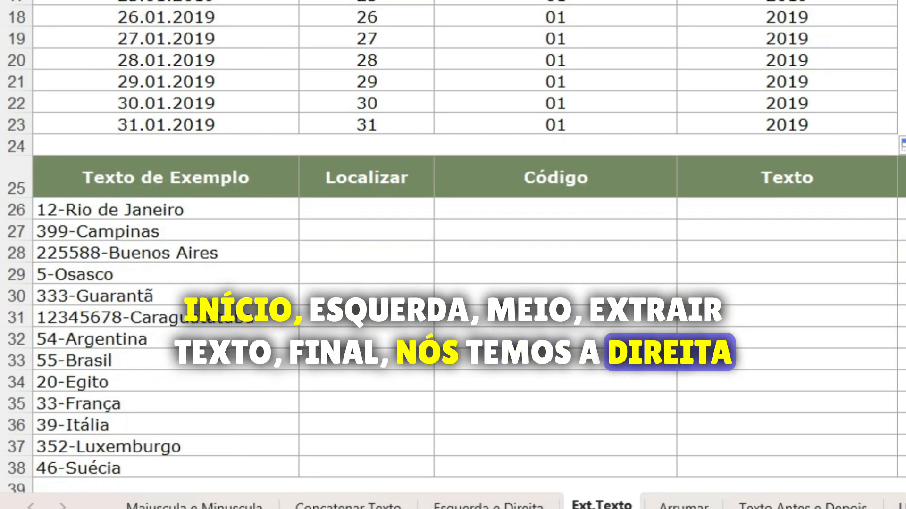
pyautogui.scroll(-1, 453, 255)
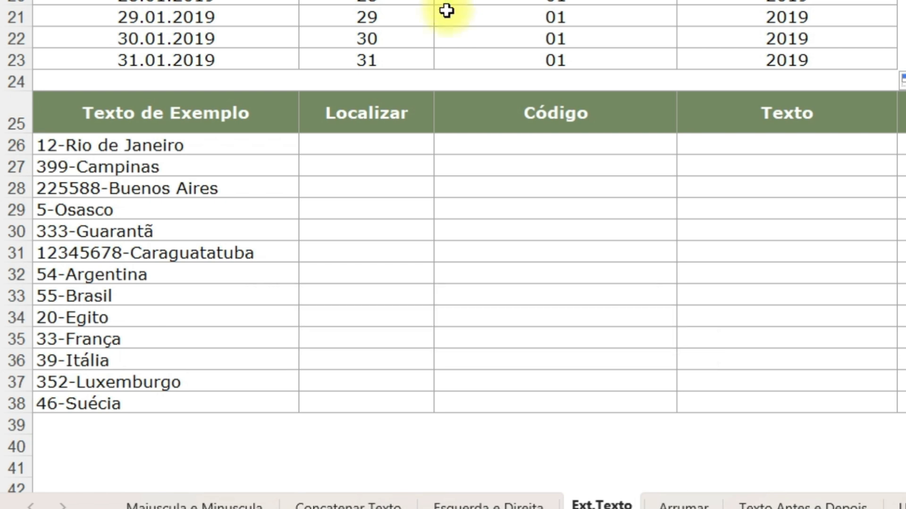
pyautogui.click(407, 144)
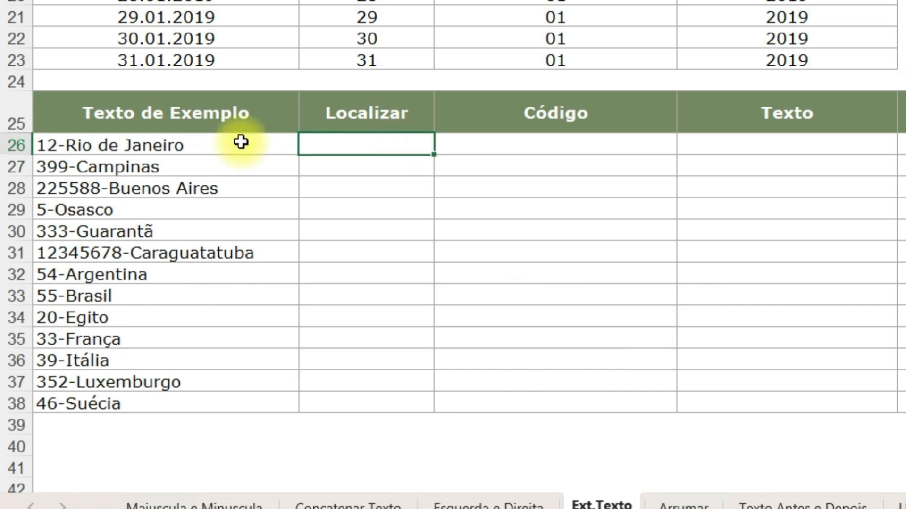
pyautogui.write('=lo')
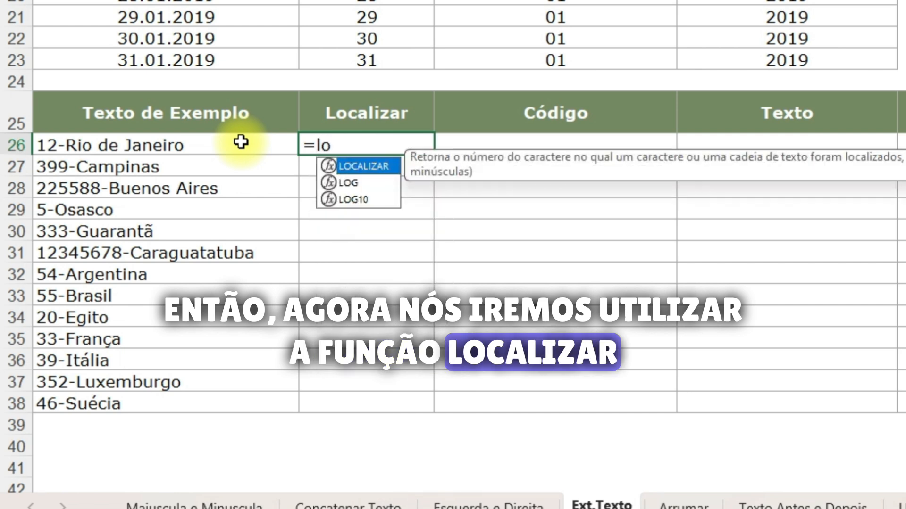
pyautogui.press('Tab')
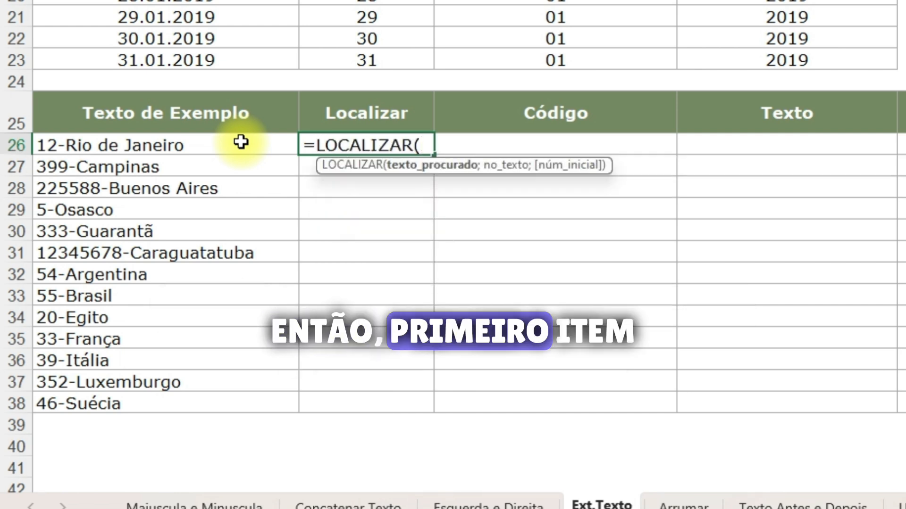
pyautogui.write('"-"')
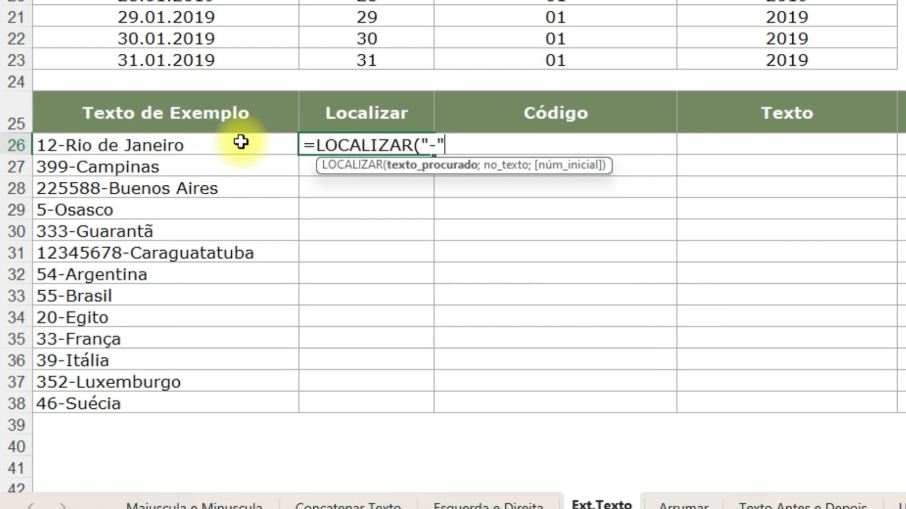
pyautogui.write(';')
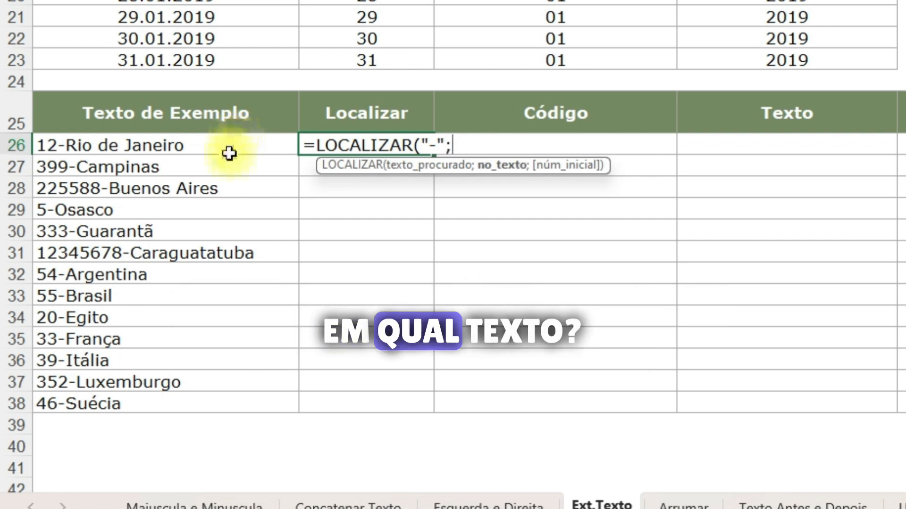
pyautogui.click(236, 143)
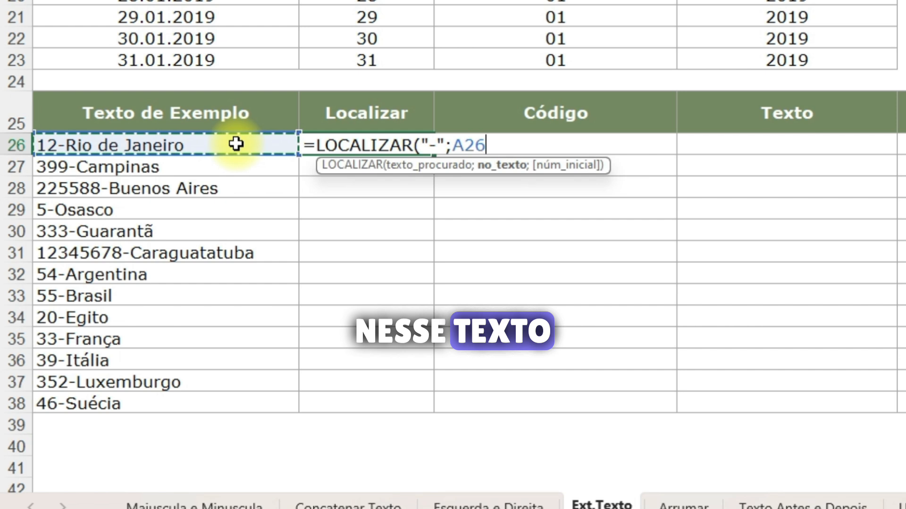
pyautogui.write(';1')
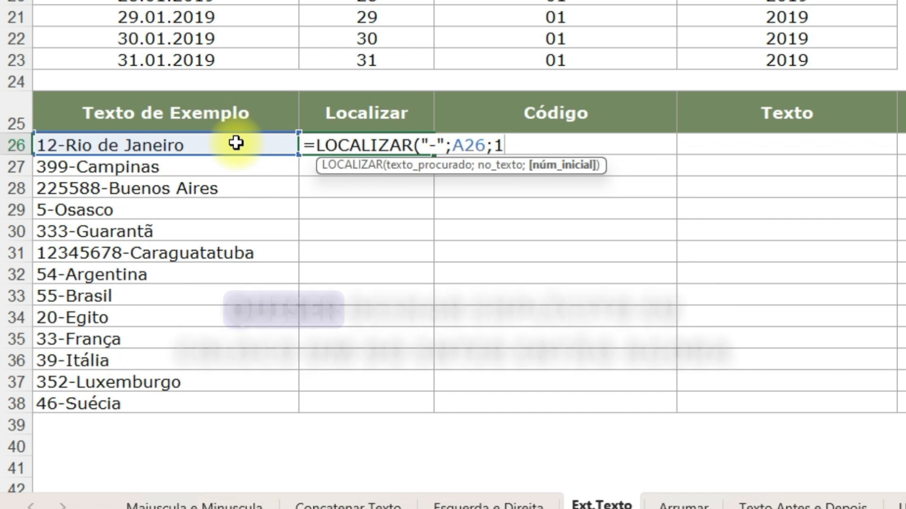
pyautogui.write(')')
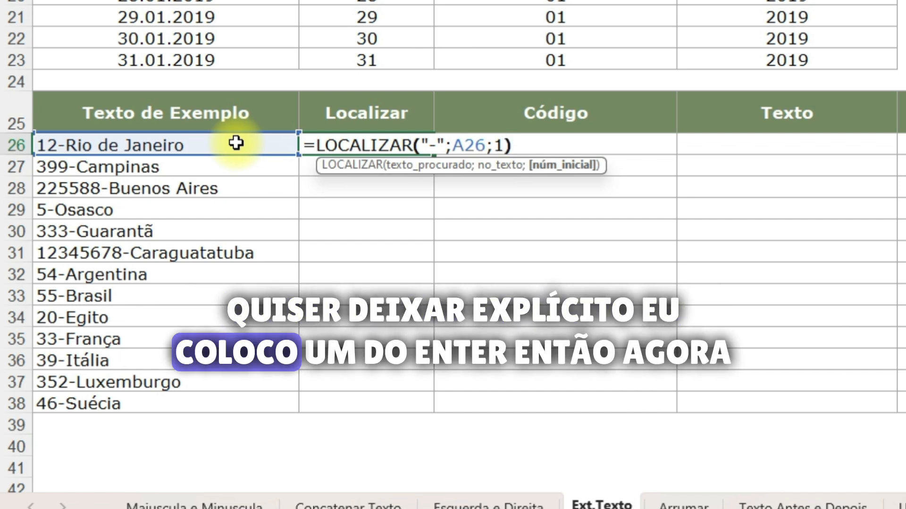
pyautogui.press('Return')
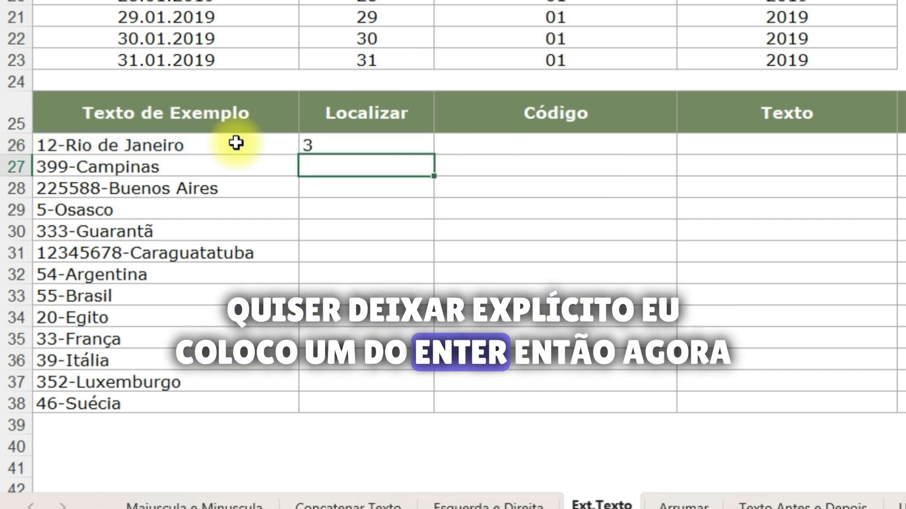
# - Fill the hyphen position formula in B26 down the Localizar column to B38
pyautogui.click(409, 144)
pyautogui.moveTo(433, 154); pyautogui.dragTo(439, 410)
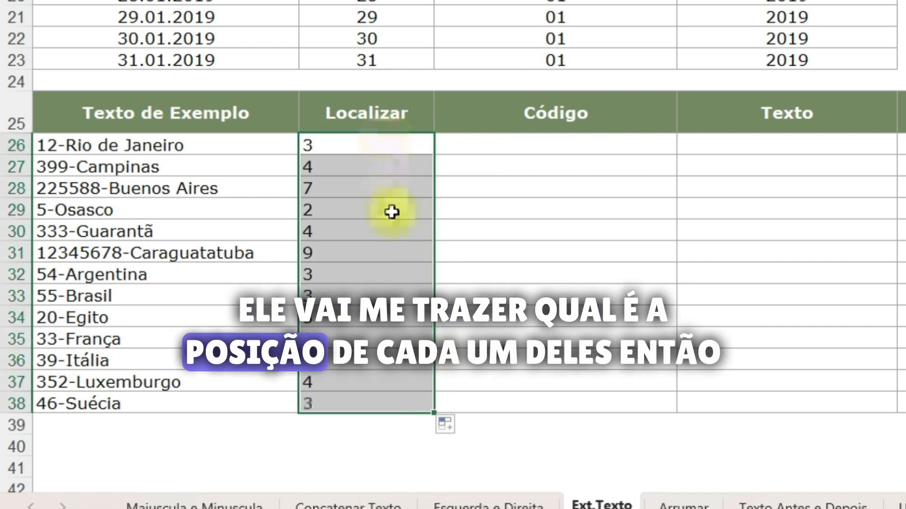
pyautogui.click(386, 296)
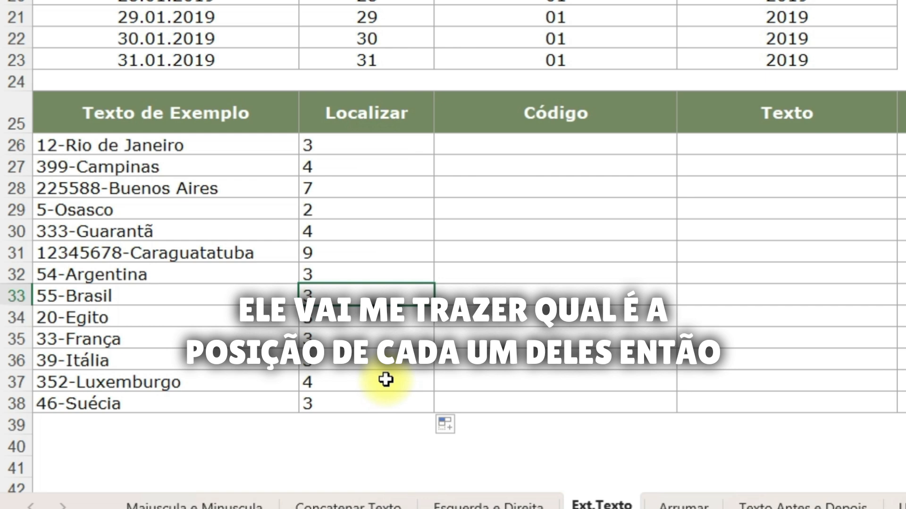
# - Extract the code before the hyphen into C26 with the formula =ESQUERDA(A26;B26-1)
pyautogui.click(514, 145)
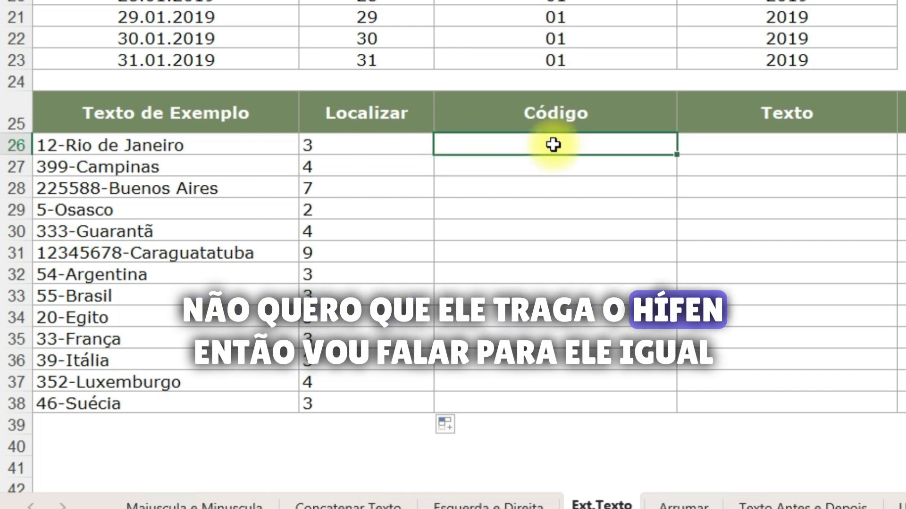
pyautogui.write('=')
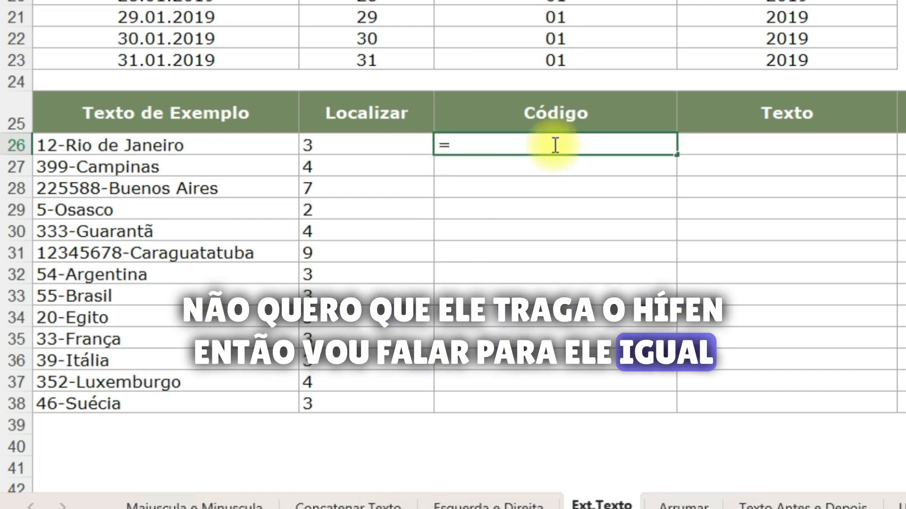
pyautogui.write('esq')
pyautogui.press('Tab')
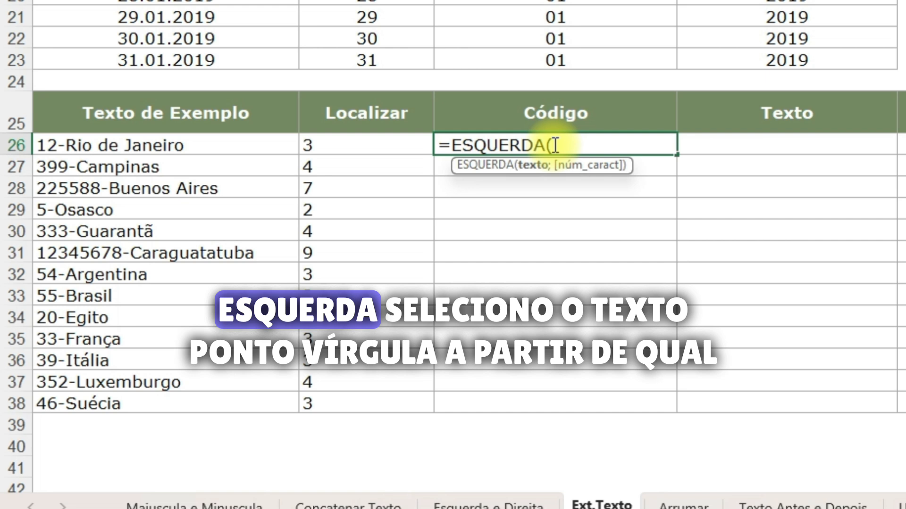
pyautogui.click(245, 152)
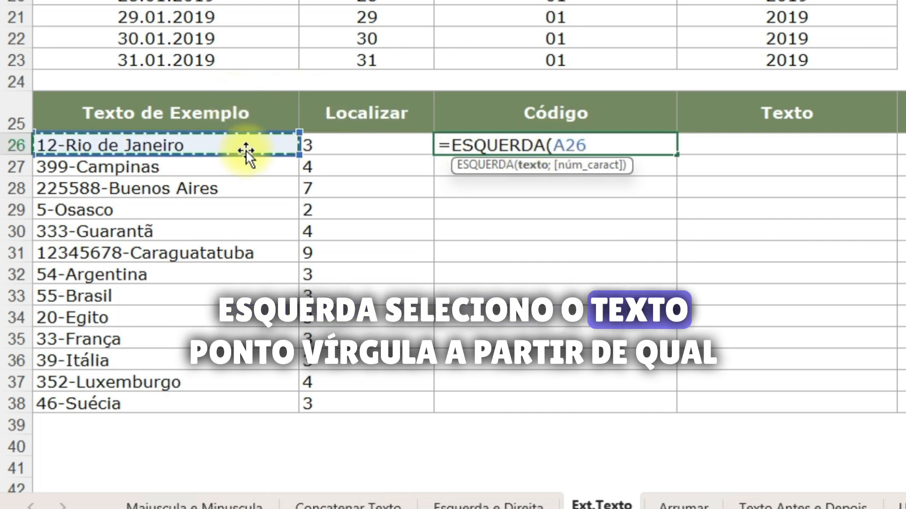
pyautogui.write(';')
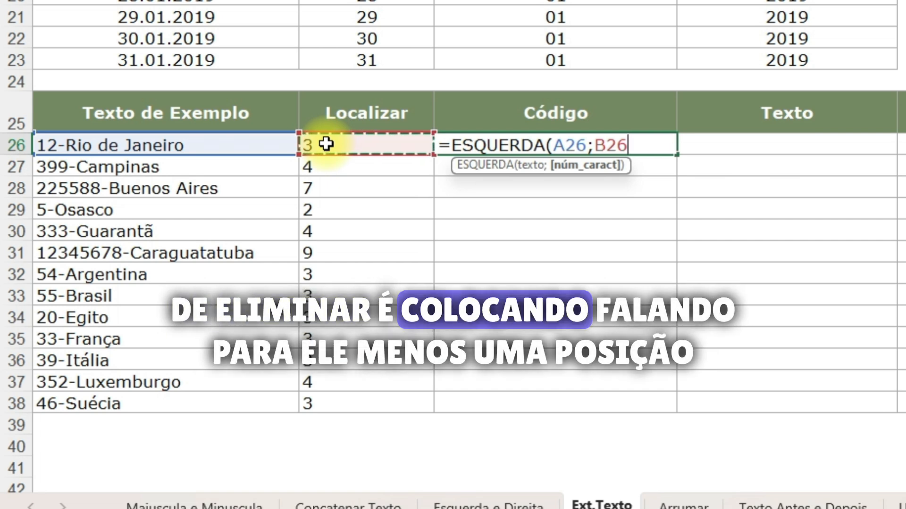
pyautogui.write('-1')
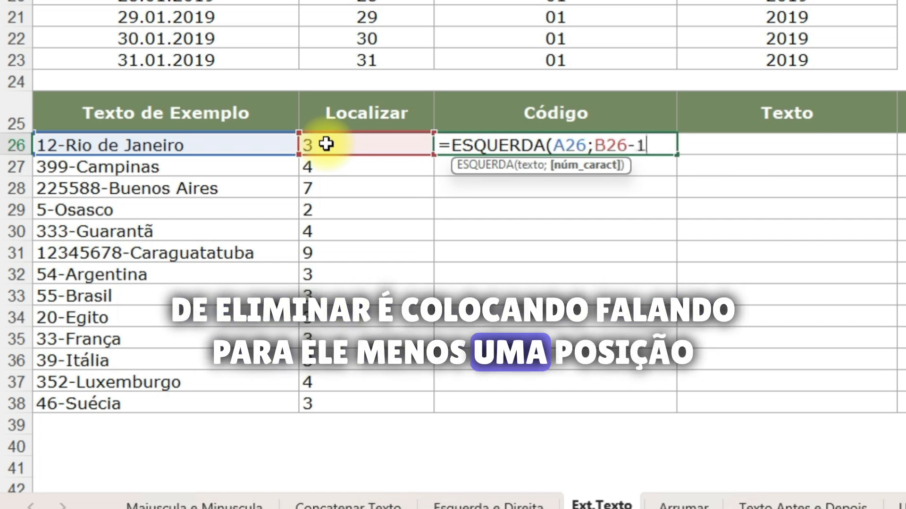
pyautogui.write(')')
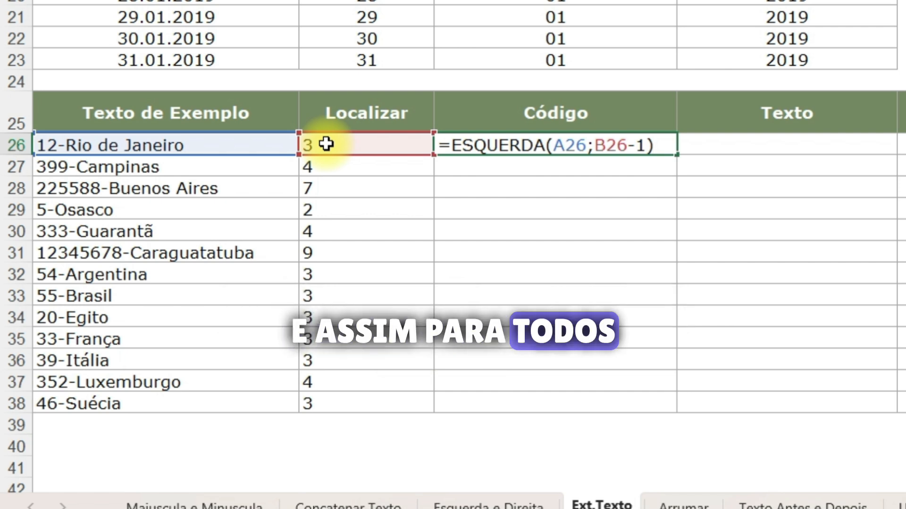
pyautogui.press('Return')
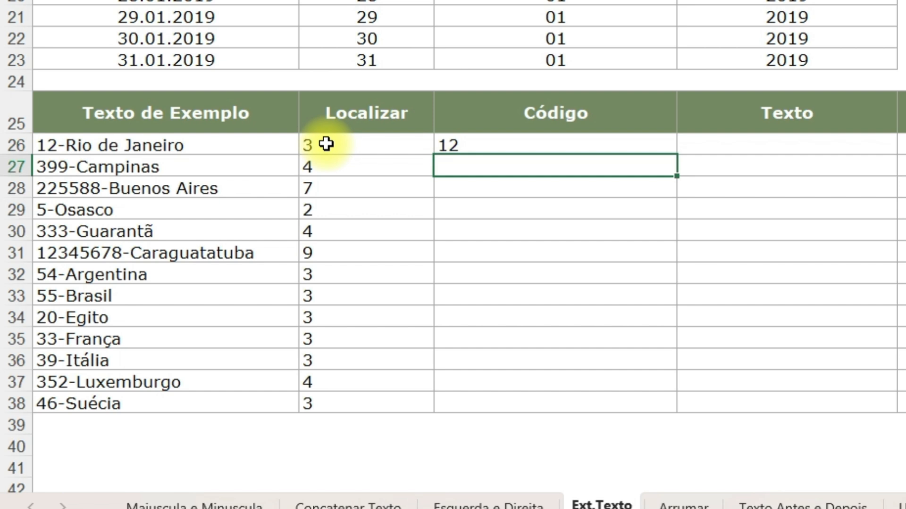
# - Fill the code formula in C26 down the Código column to C38
pyautogui.click(449, 140)
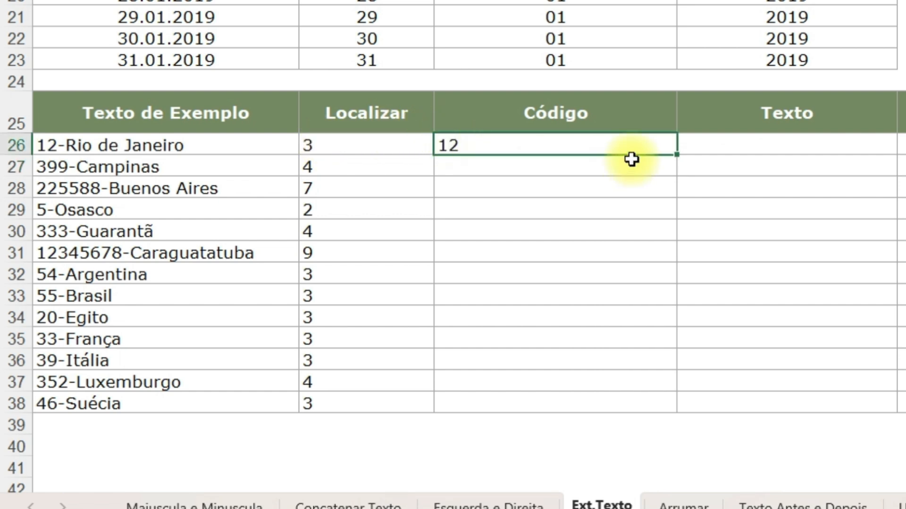
pyautogui.doubleClick(676, 158)
pyautogui.click(653, 183)
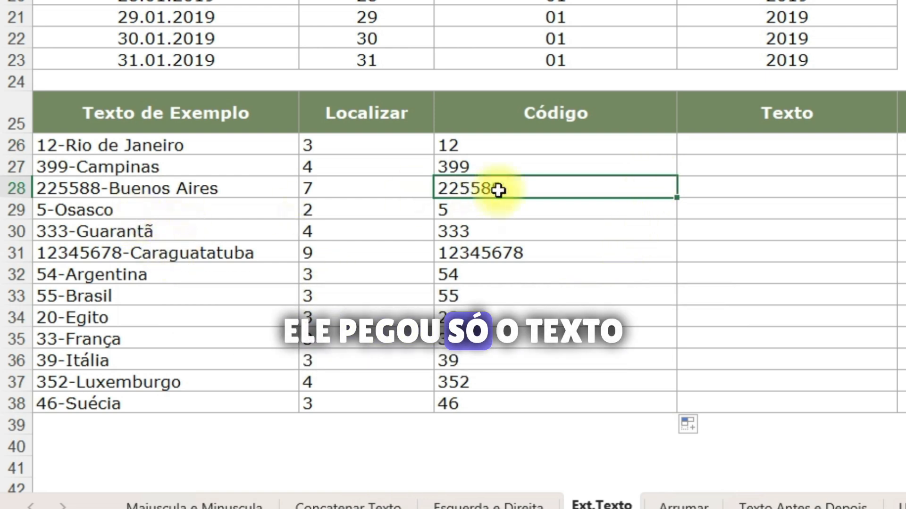
# - Extract the text after the hyphen into D26 with =EXT.TEXTO(A26;B26+1;100) and fill the formula down to D38
pyautogui.click(708, 141)
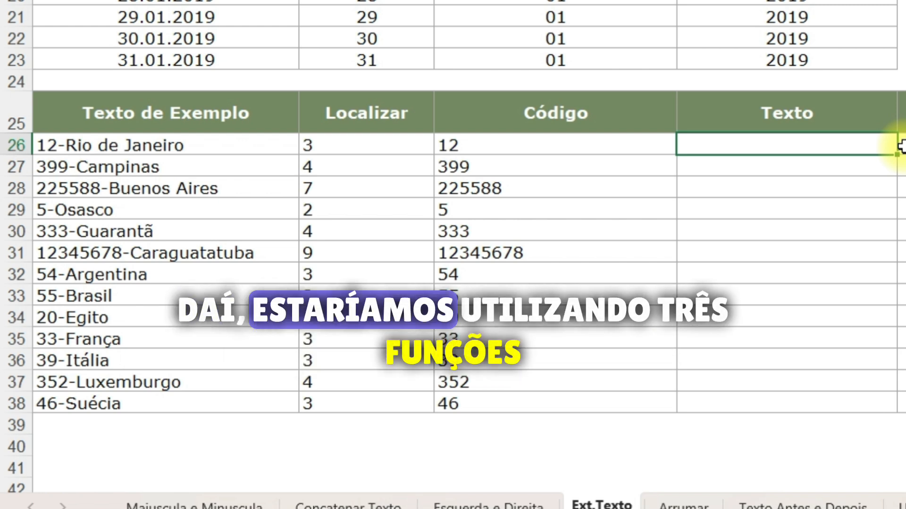
pyautogui.write('=')
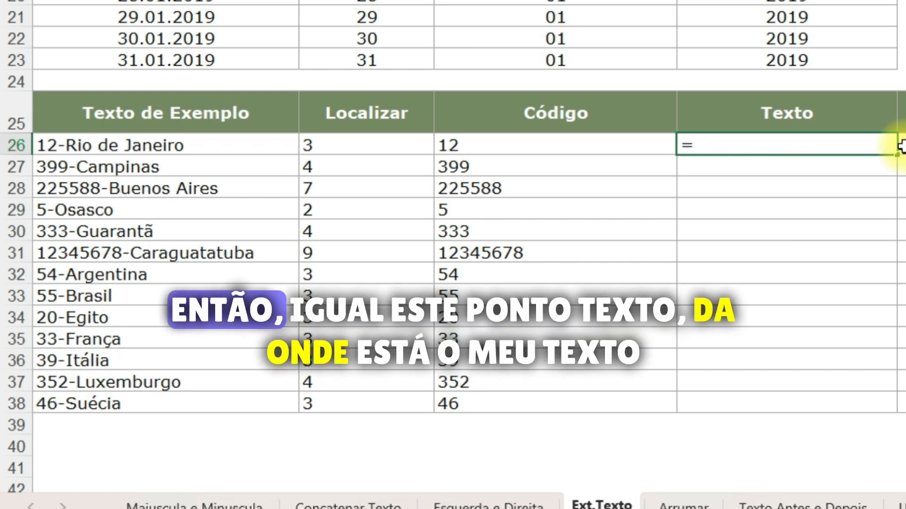
pyautogui.write('ext.')
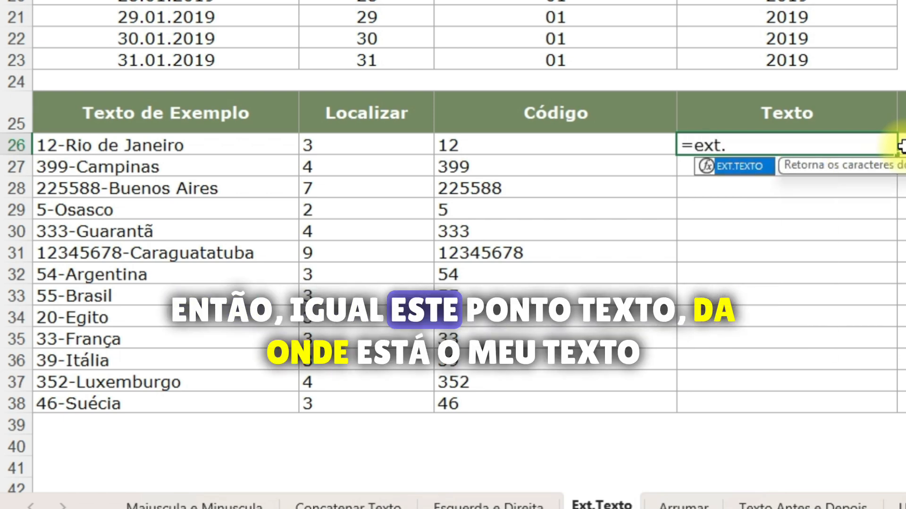
pyautogui.press('Tab')
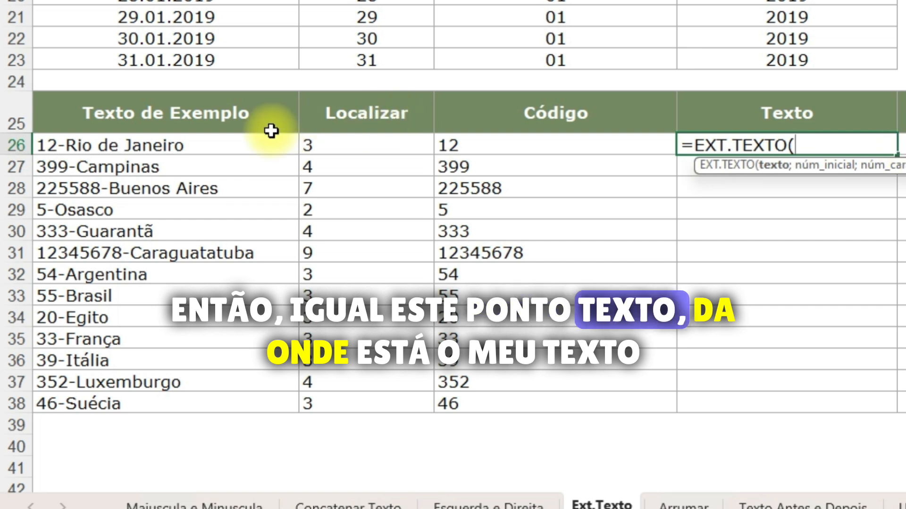
pyautogui.click(264, 144)
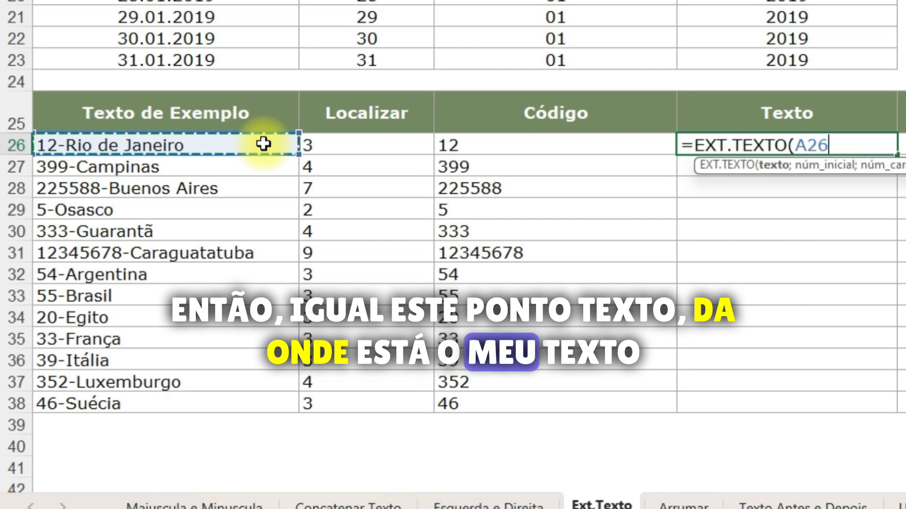
pyautogui.write(';')
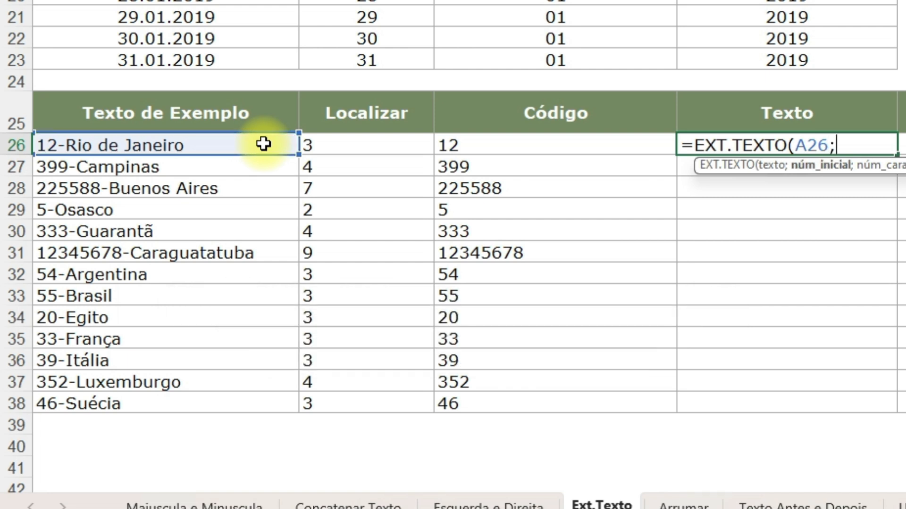
pyautogui.click(339, 148)
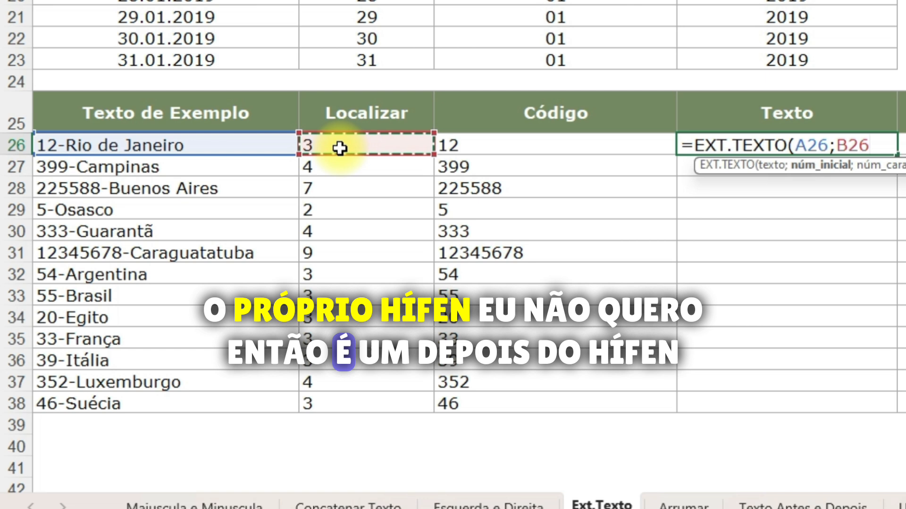
pyautogui.write('1')
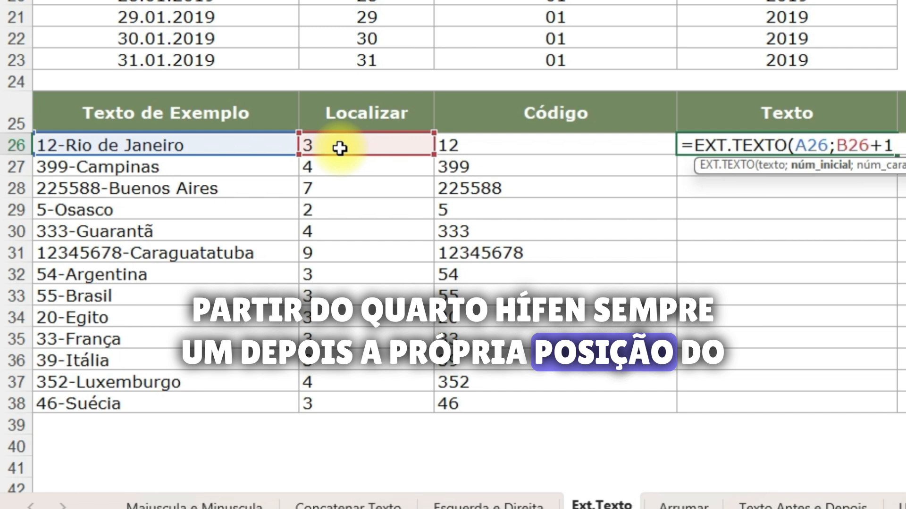
pyautogui.write(';')
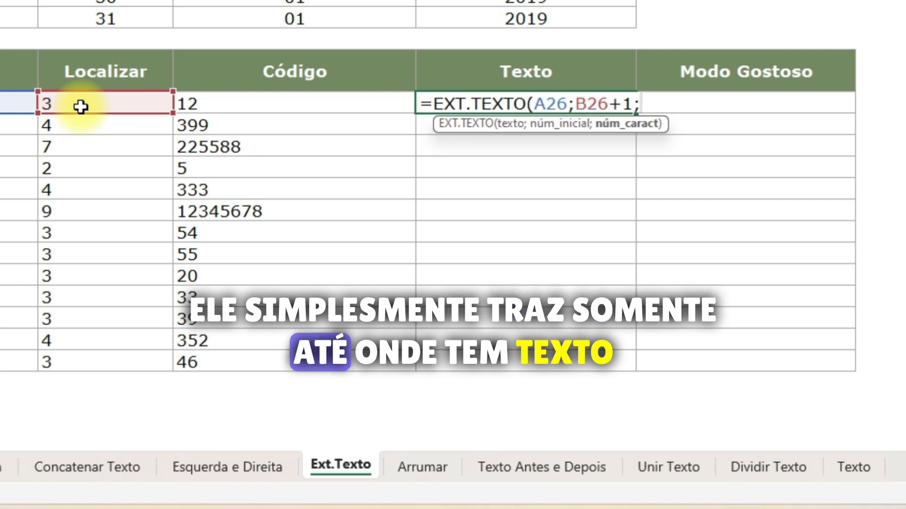
pyautogui.write('100')
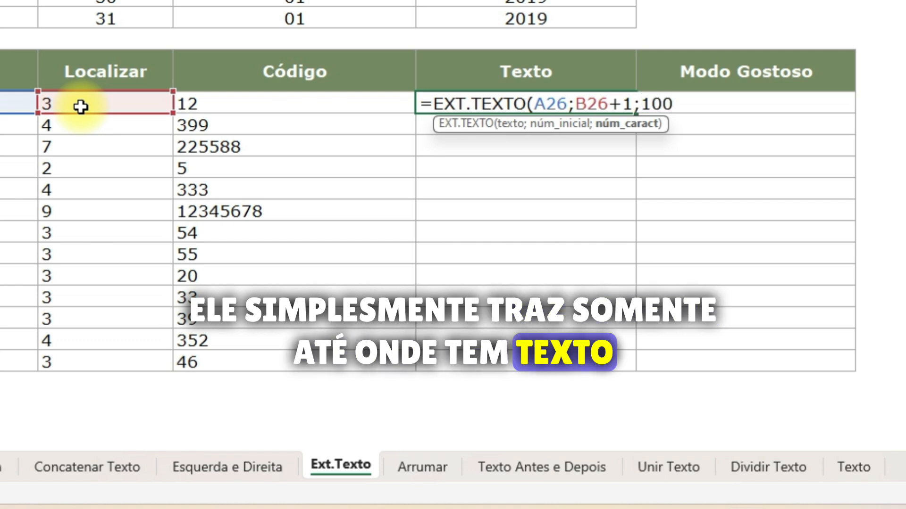
pyautogui.write(')')
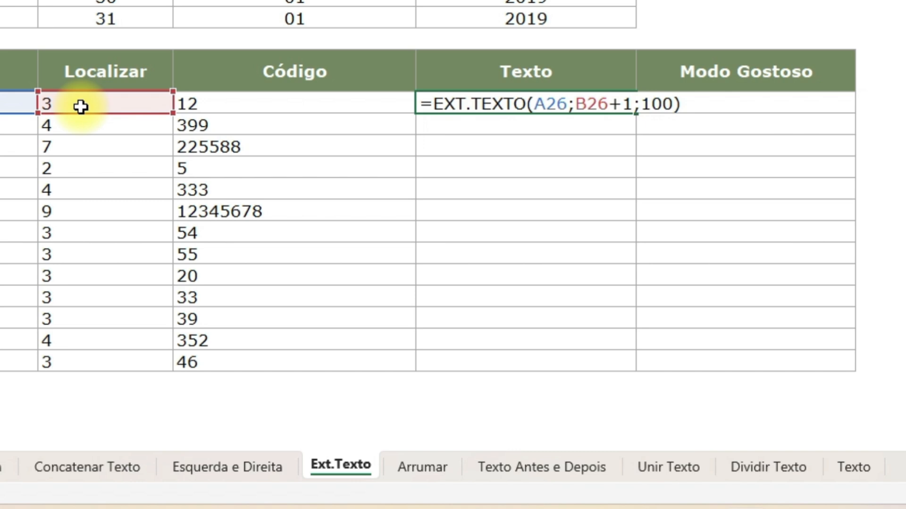
pyautogui.press('Return')
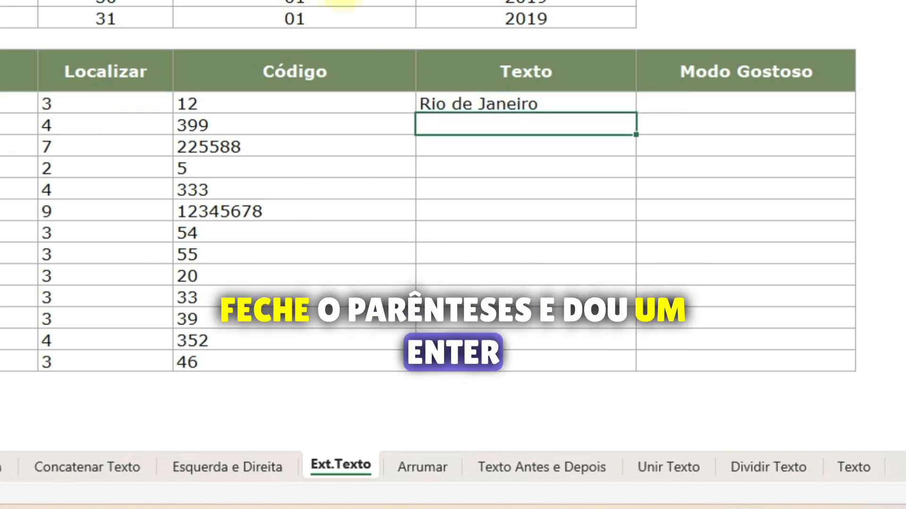
pyautogui.click(523, 102)
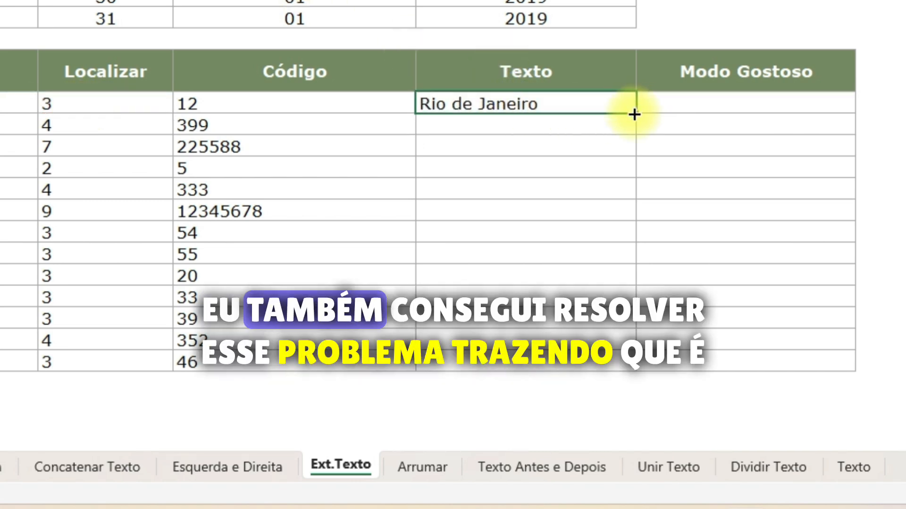
pyautogui.doubleClick(639, 109)
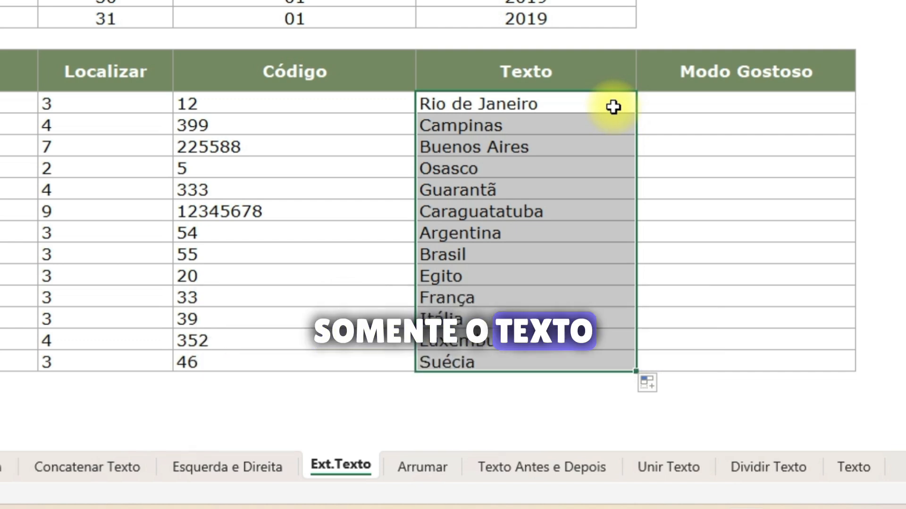
# - Begin an EXT.TEXTO formula in E26 under Modo Gostoso, with A26 as its text argument
pyautogui.click(731, 102)
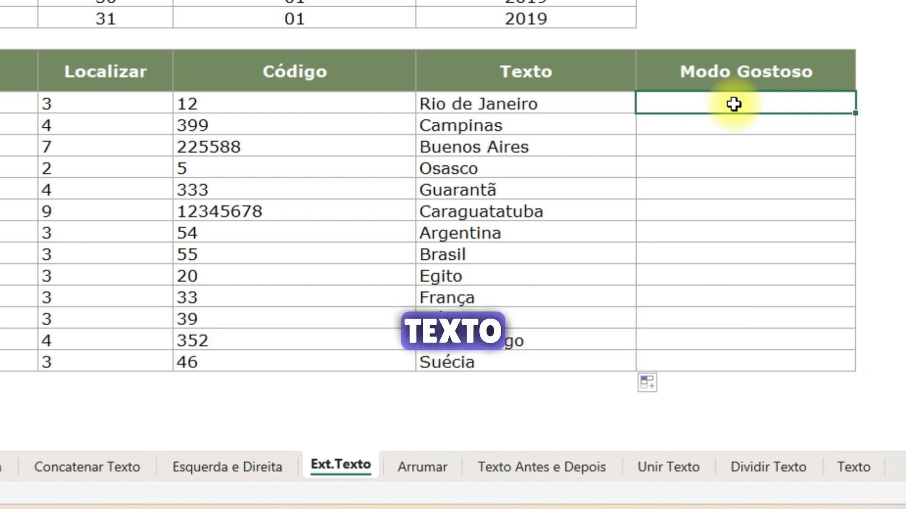
pyautogui.write('=')
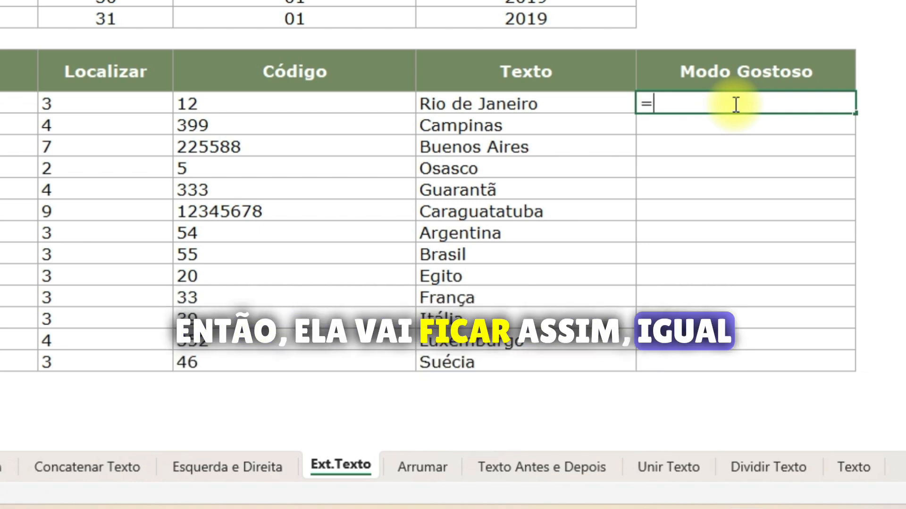
pyautogui.write('ext')
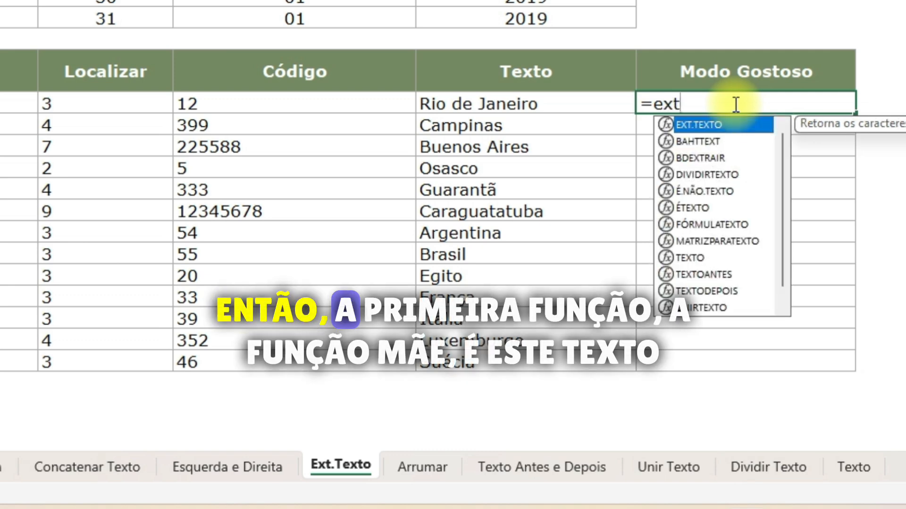
pyautogui.press('Tab')
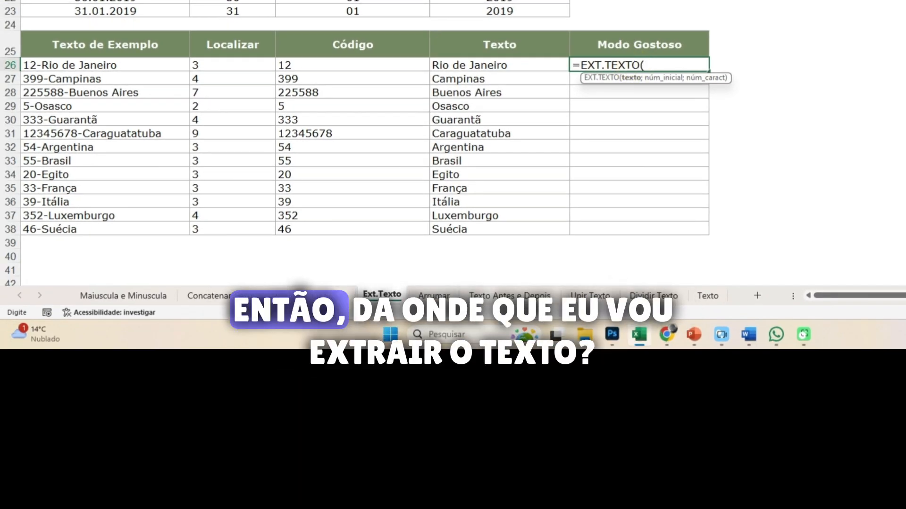
pyautogui.click(151, 66)
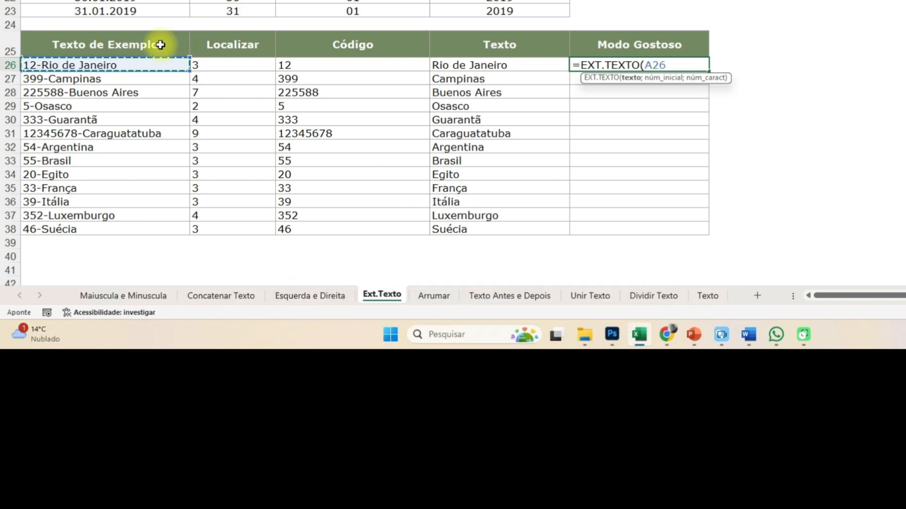
pyautogui.write(';')
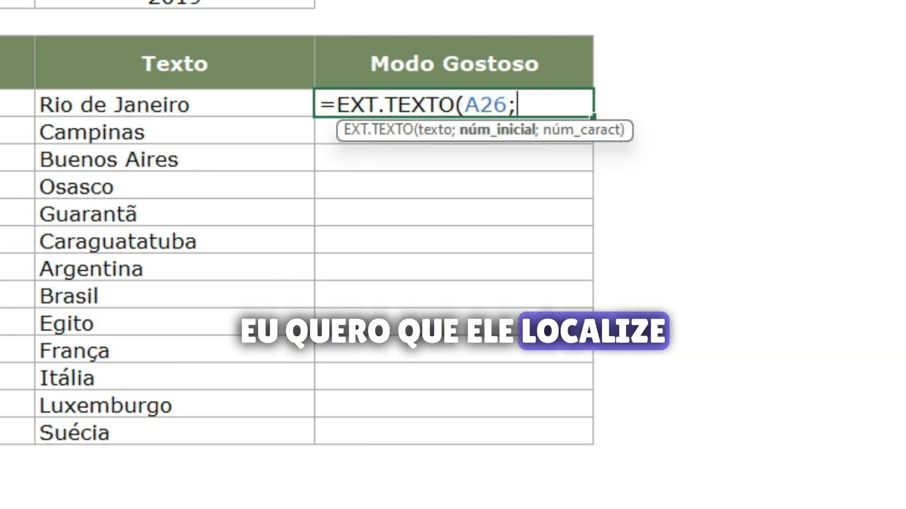
# - Nest LOCALIZAR("-";A26;1) as the start position of the EXT.TEXTO formula in E26
pyautogui.write('lo')
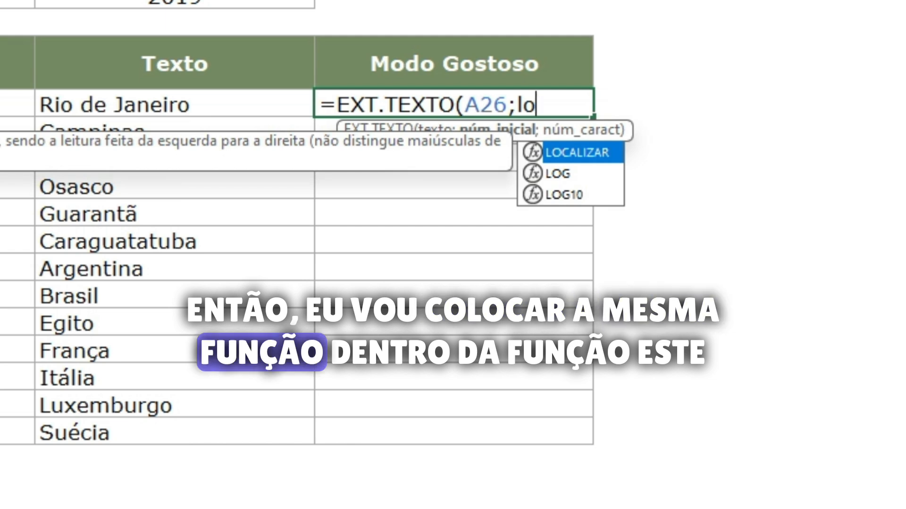
pyautogui.press('Tab')
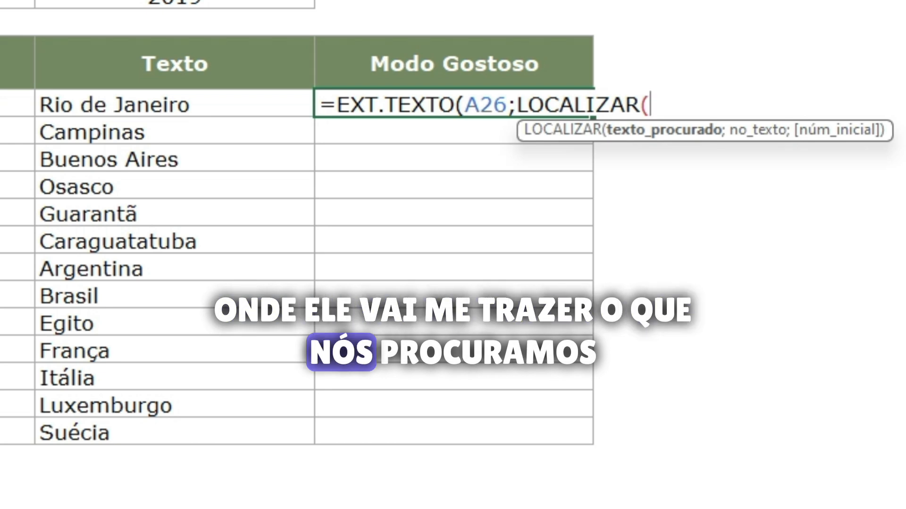
pyautogui.write('-"')
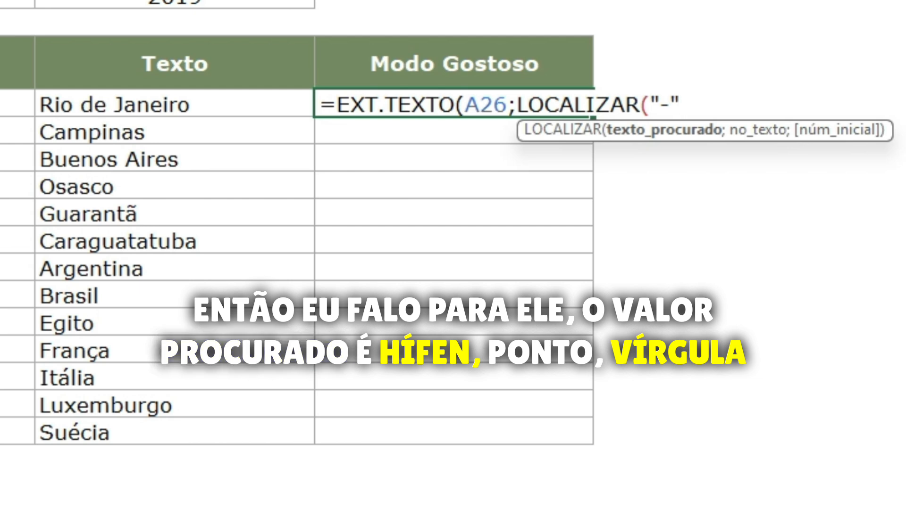
pyautogui.write(';')
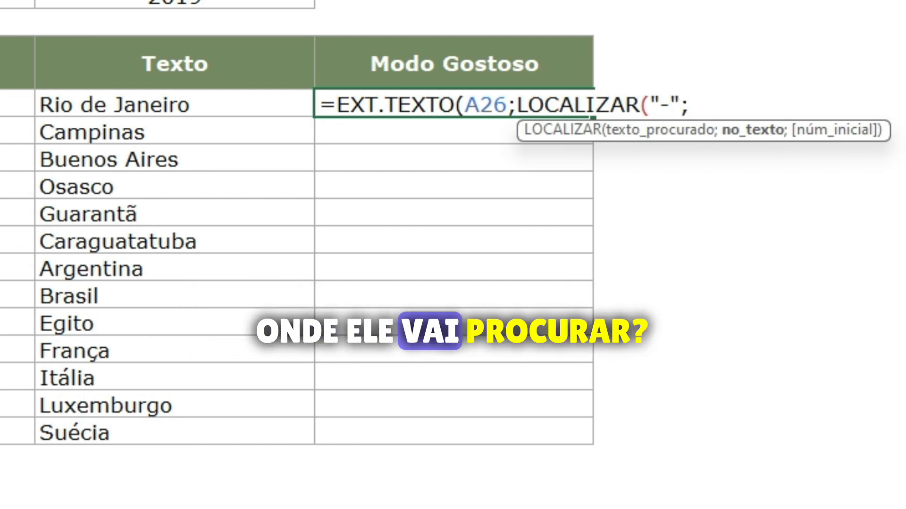
pyautogui.write('A26')
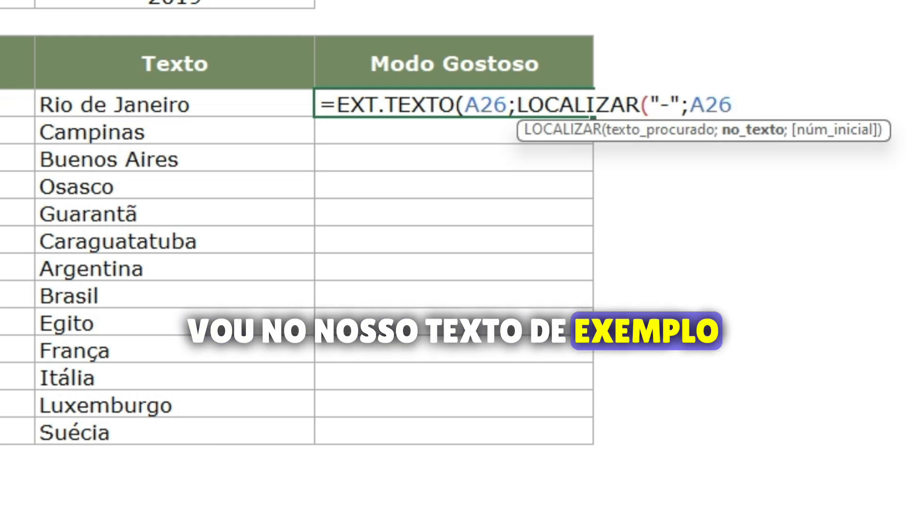
pyautogui.write(';')
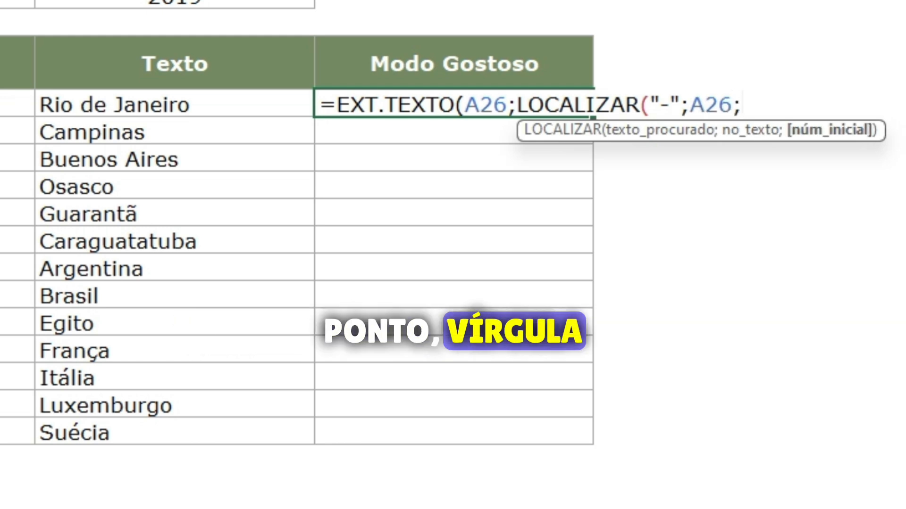
pyautogui.write('1')
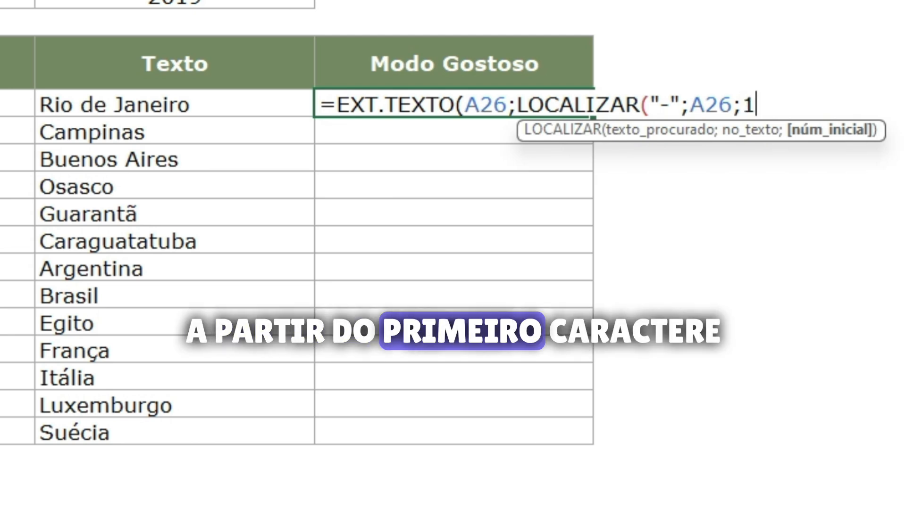
pyautogui.write(')')
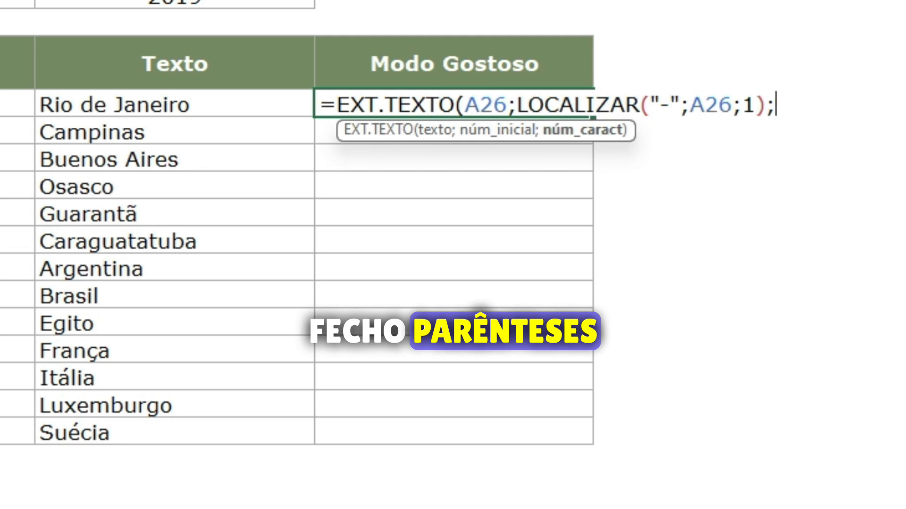
# - Complete the E26 formula as =EXT.TEXTO(A26;LOCALIZAR("-";A26;1)+1;100)
pyautogui.write(';')
pyautogui.press('Return')
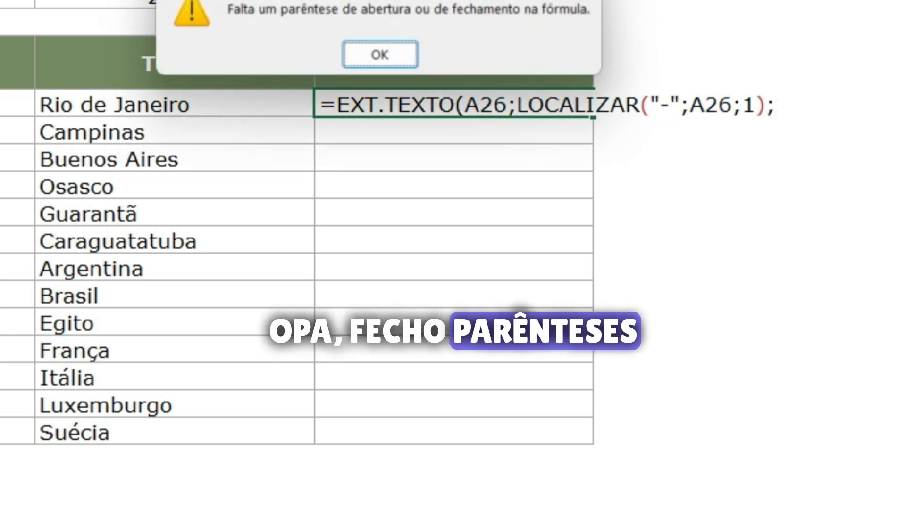
pyautogui.press('Return')
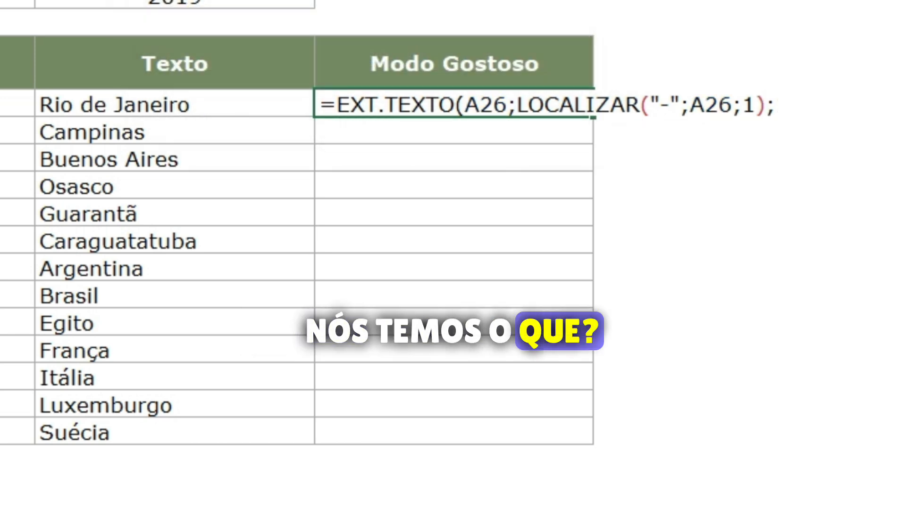
pyautogui.press('BackSpace')
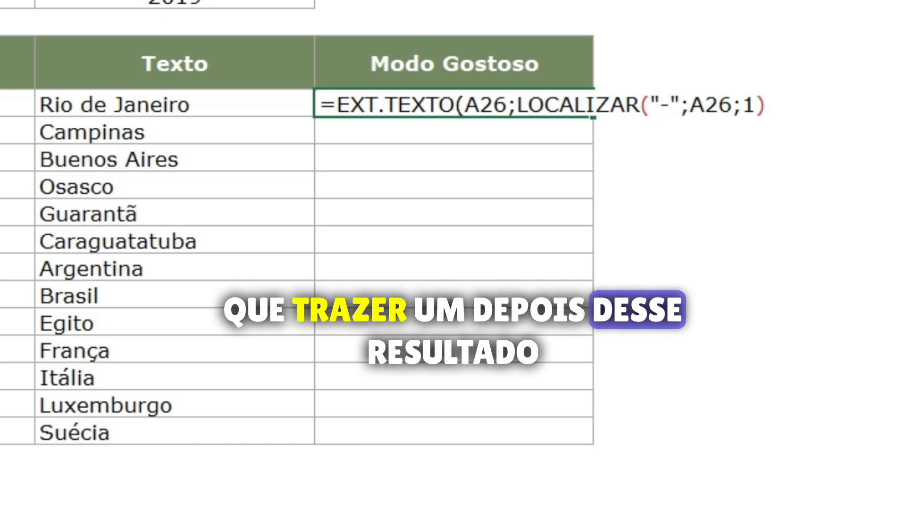
pyautogui.write('+1;')
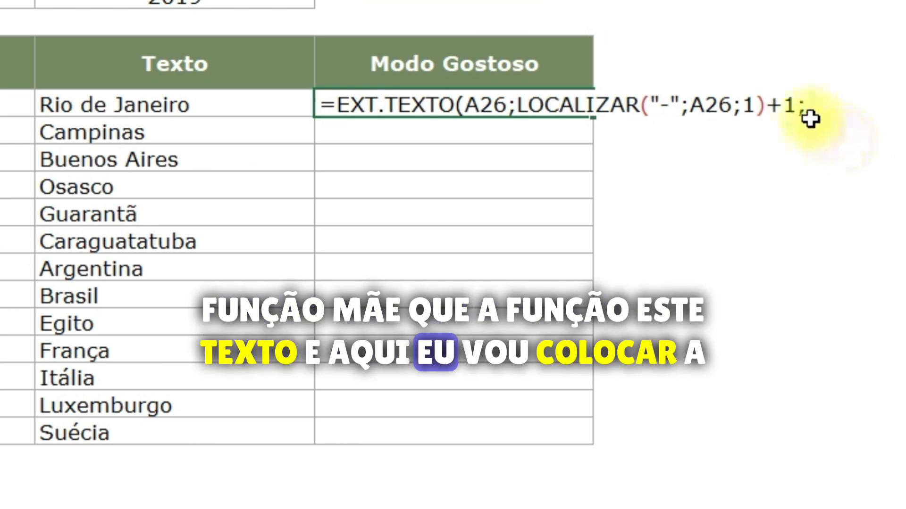
pyautogui.click(815, 105)
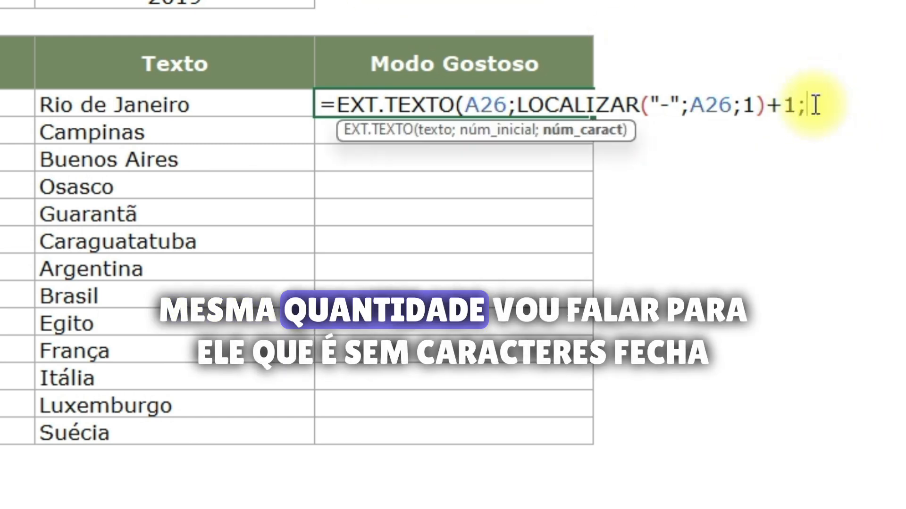
pyautogui.write('100')
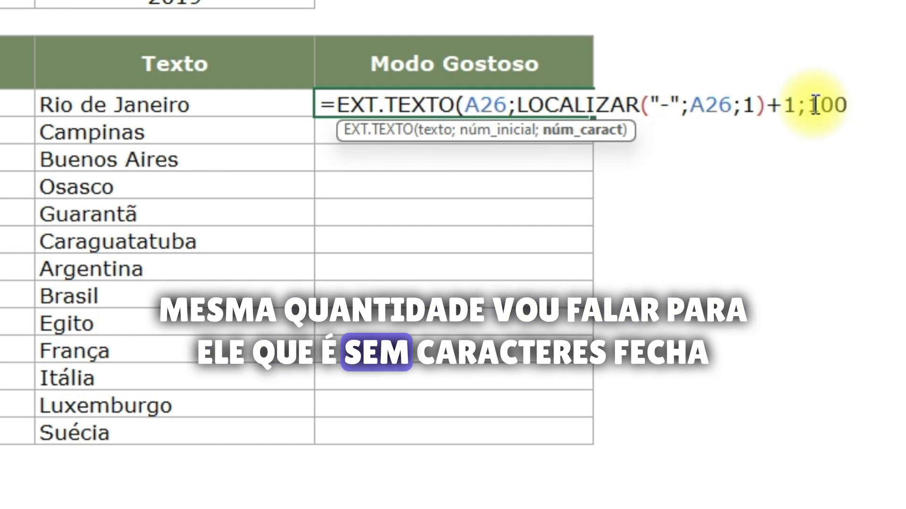
pyautogui.write(')')
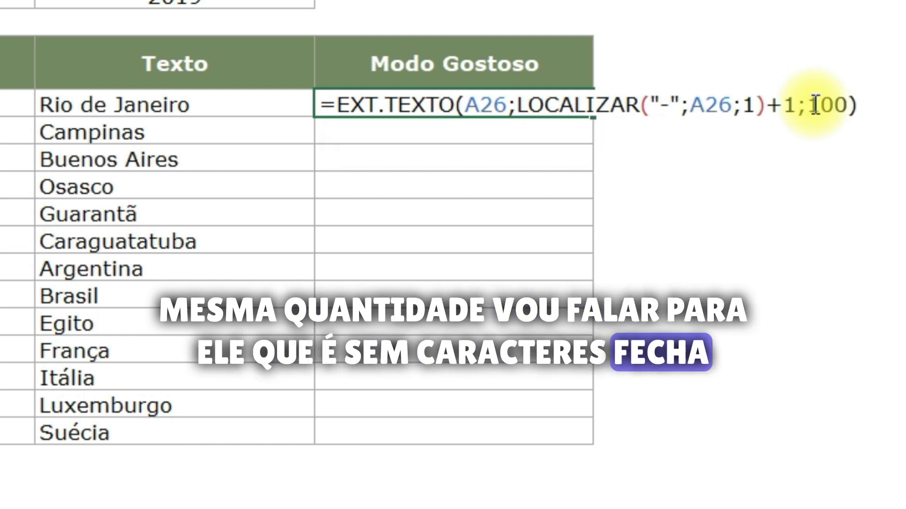
pyautogui.press('Return')
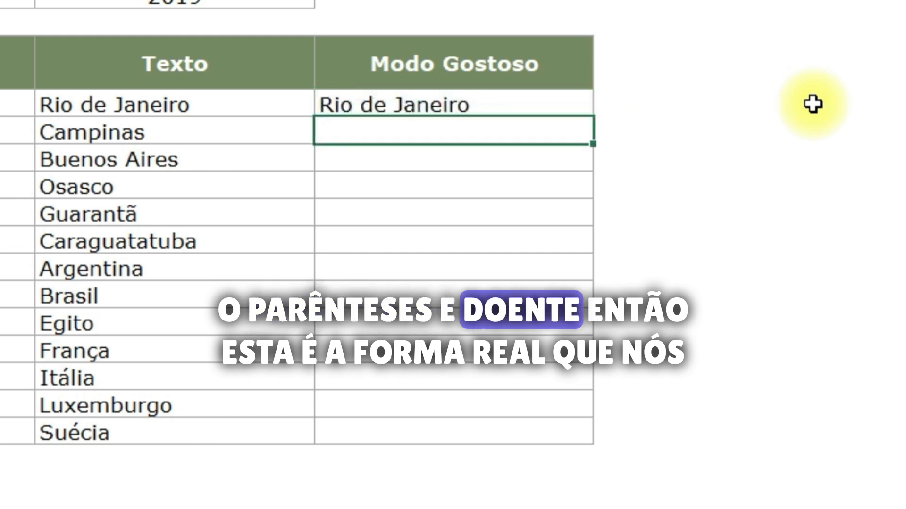
# - Fill the nested formula in E26 down the Modo Gostoso column to E38
pyautogui.click(475, 99)
pyautogui.moveTo(595, 120); pyautogui.dragTo(633, 444)
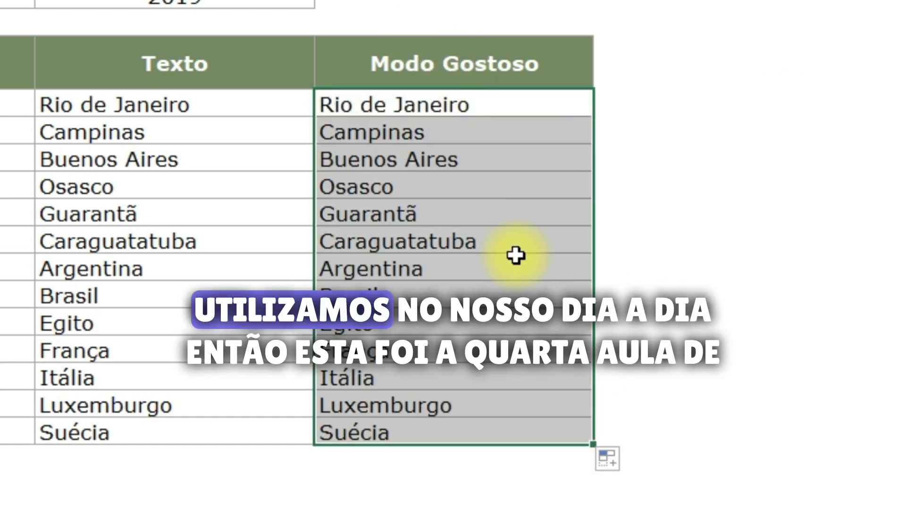
pyautogui.click(534, 214)
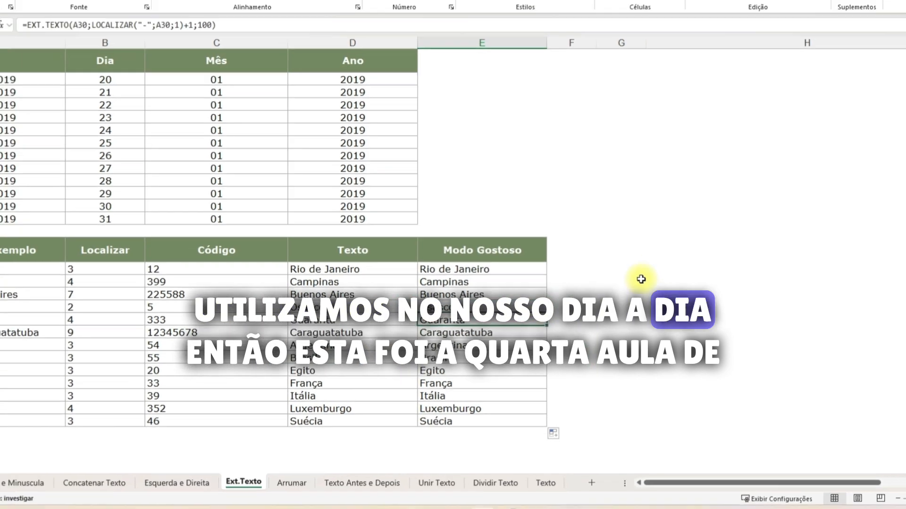